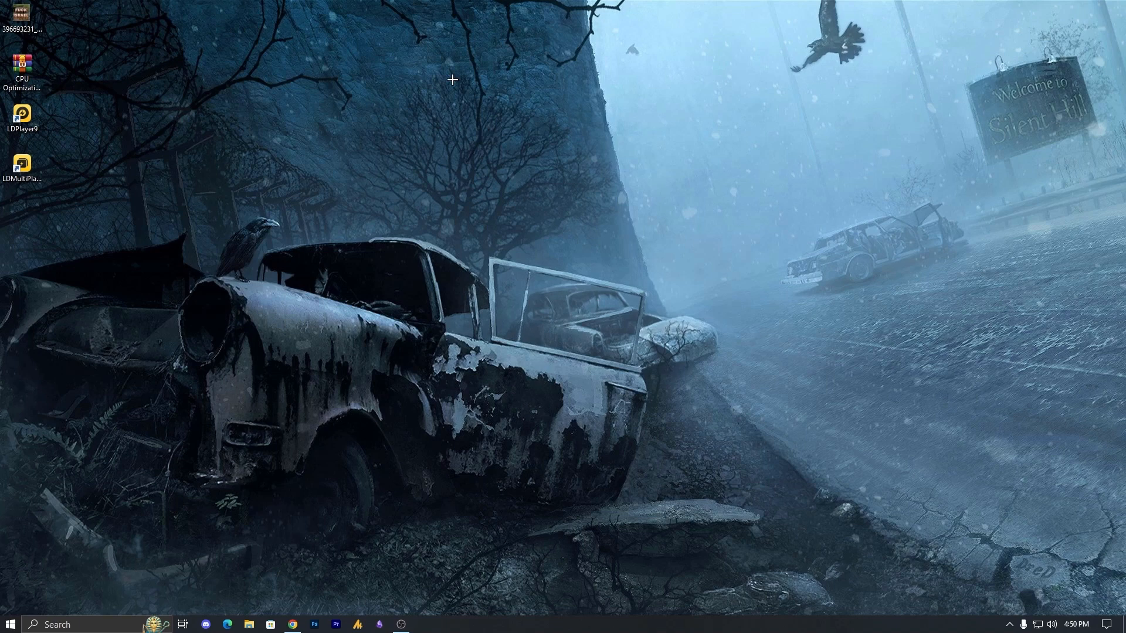
Step: Launch Disk Cleanup and scan the C: drive for files that can be removed
{"action": "key", "text": "super+s"}
{"action": "type", "text": "d"}
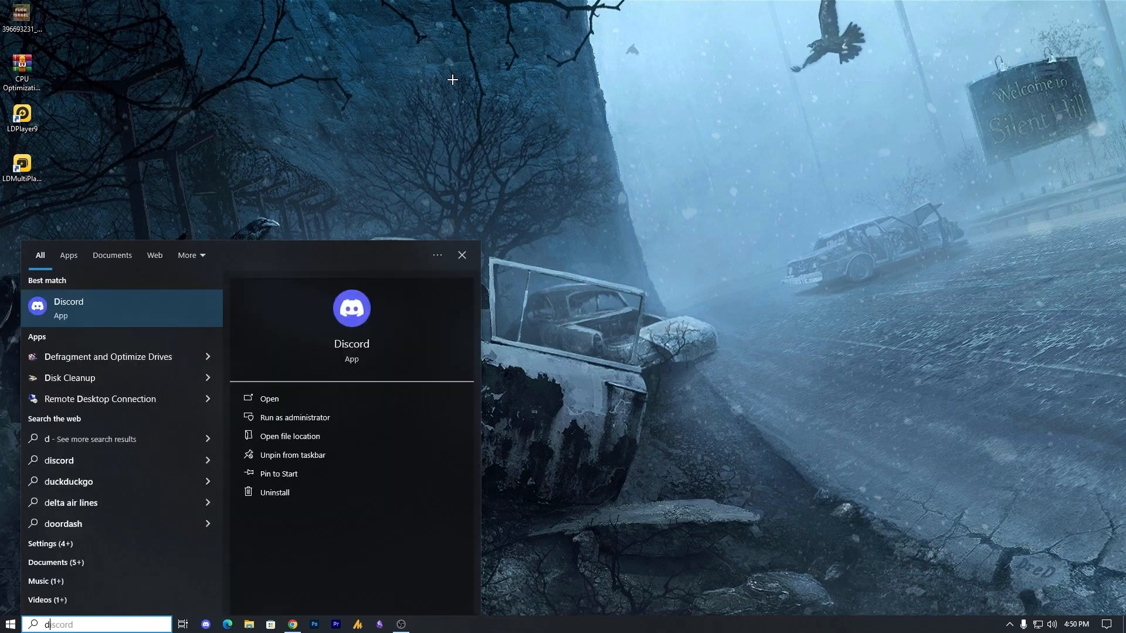
{"action": "type", "text": "osk"}
{"action": "key", "text": "Return"}
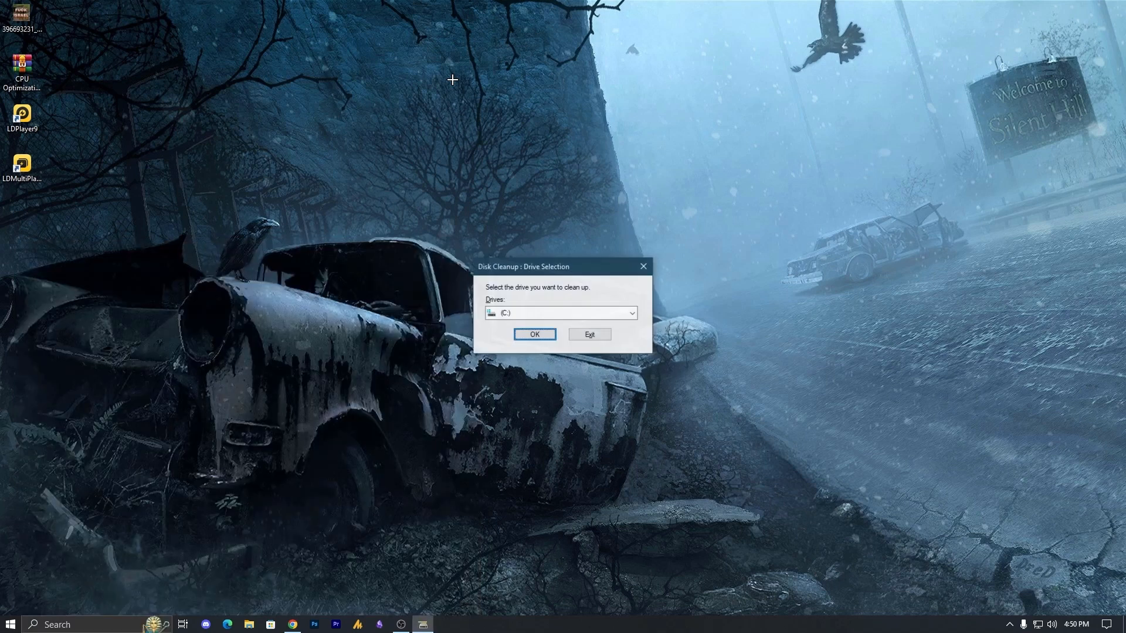
{"action": "left_click", "coordinate": [584, 314]}
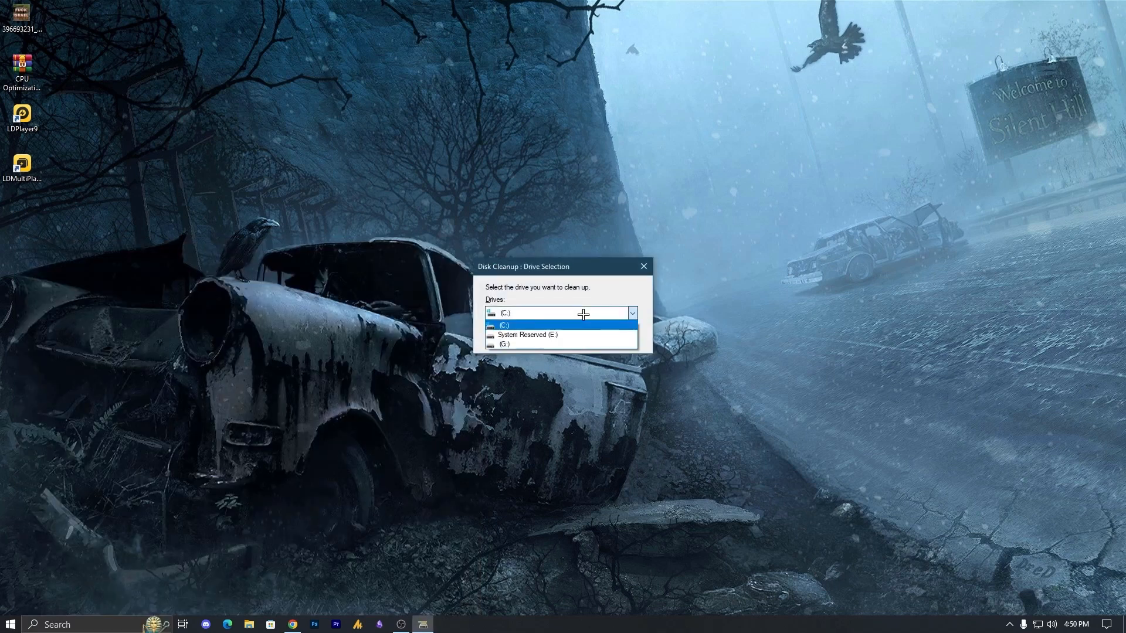
{"action": "left_click", "coordinate": [583, 314]}
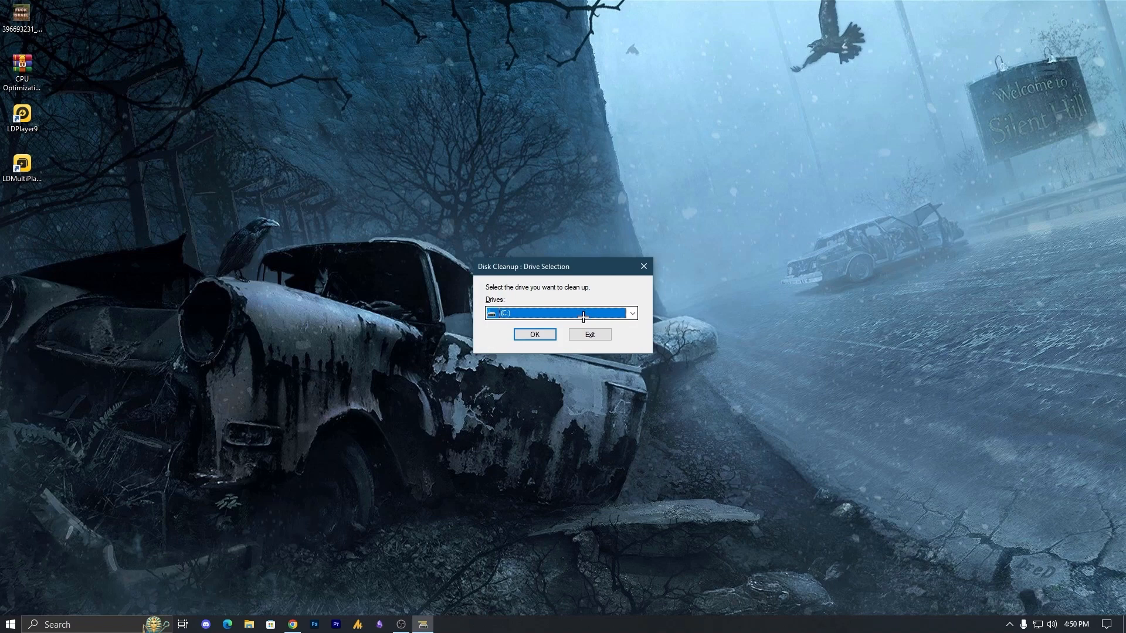
{"action": "left_click", "coordinate": [535, 334]}
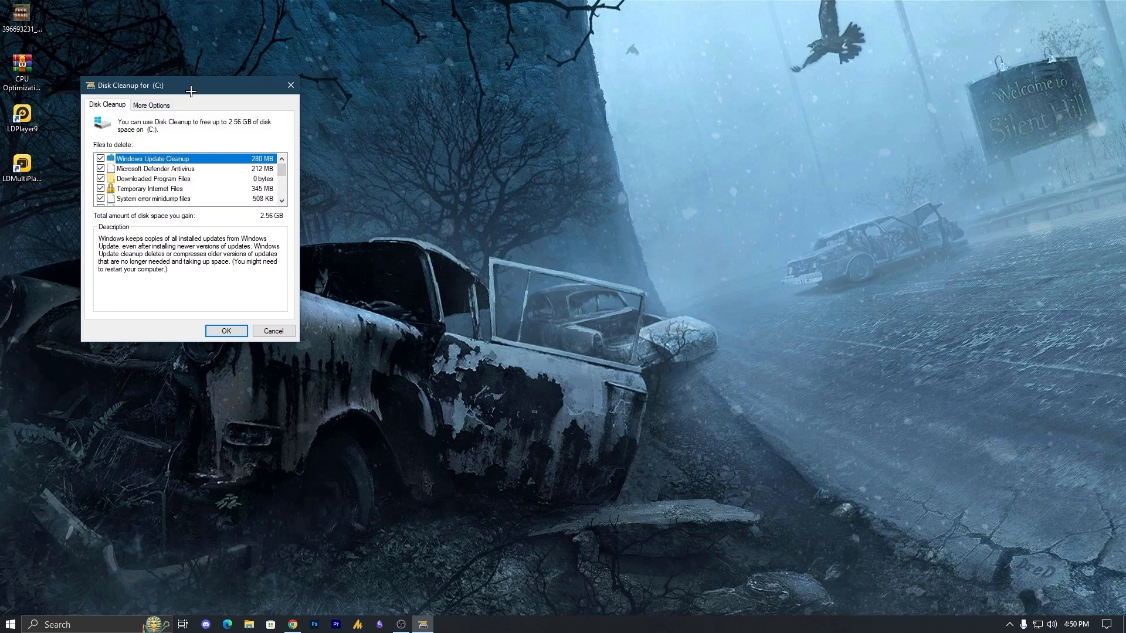
Step: Review the file categories marked for deletion on drive C: and start the cleanup with all of them selected
{"action": "left_click_drag", "start_coordinate": [190, 91], "coordinate": [471, 75]}
{"action": "scroll", "coordinate": [419, 179], "scroll_direction": "down", "scroll_amount": 4}
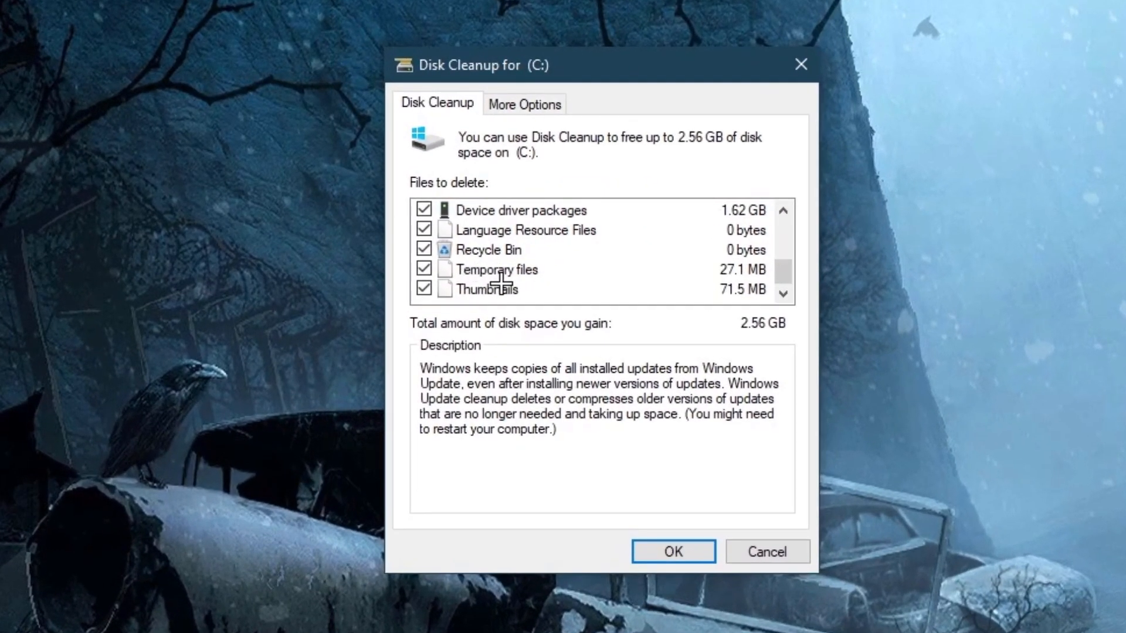
{"action": "scroll", "coordinate": [497, 283], "scroll_direction": "up", "scroll_amount": 2}
{"action": "scroll", "coordinate": [487, 269], "scroll_direction": "down", "scroll_amount": 2}
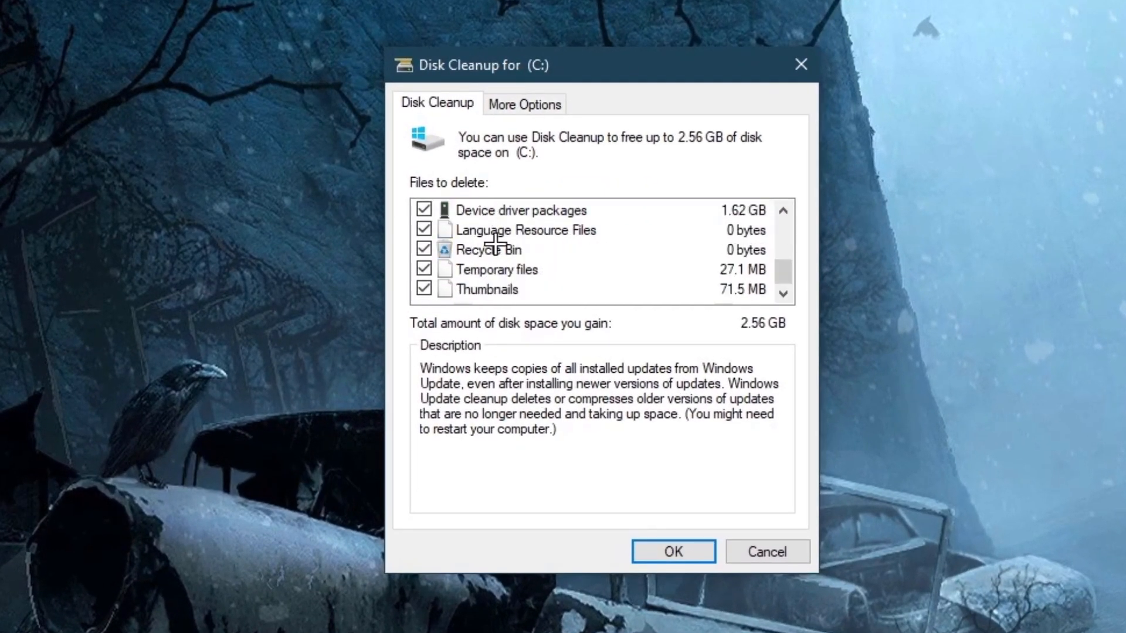
{"action": "left_click", "coordinate": [680, 557]}
{"action": "left_click", "coordinate": [856, 558]}
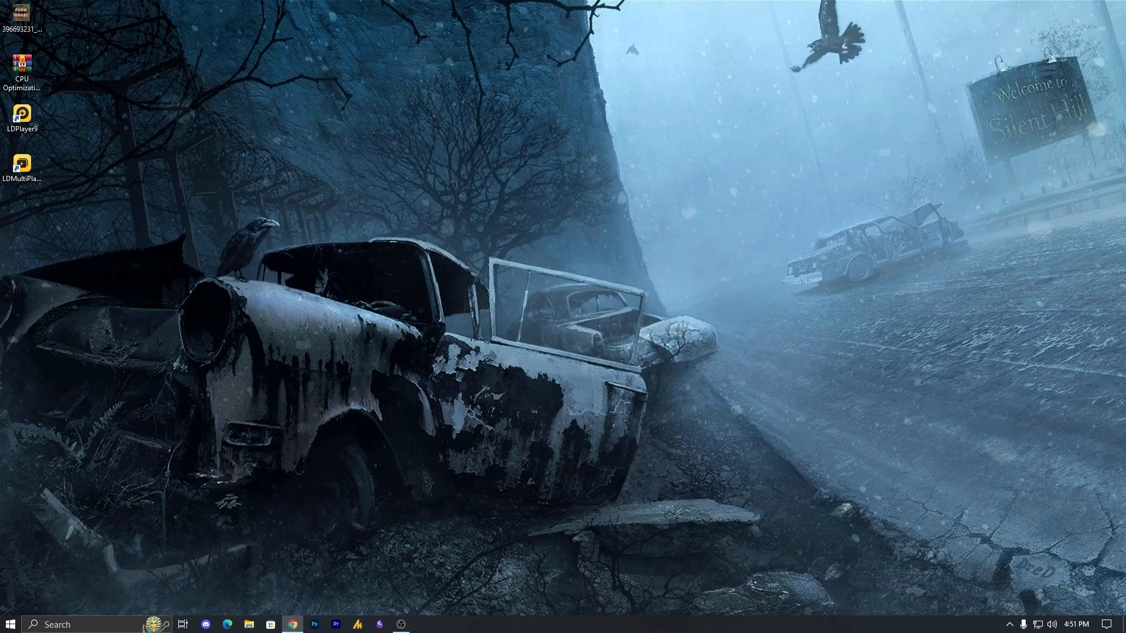
Step: Open Task Manager and display its list of startup programs
{"action": "right_click", "coordinate": [822, 624]}
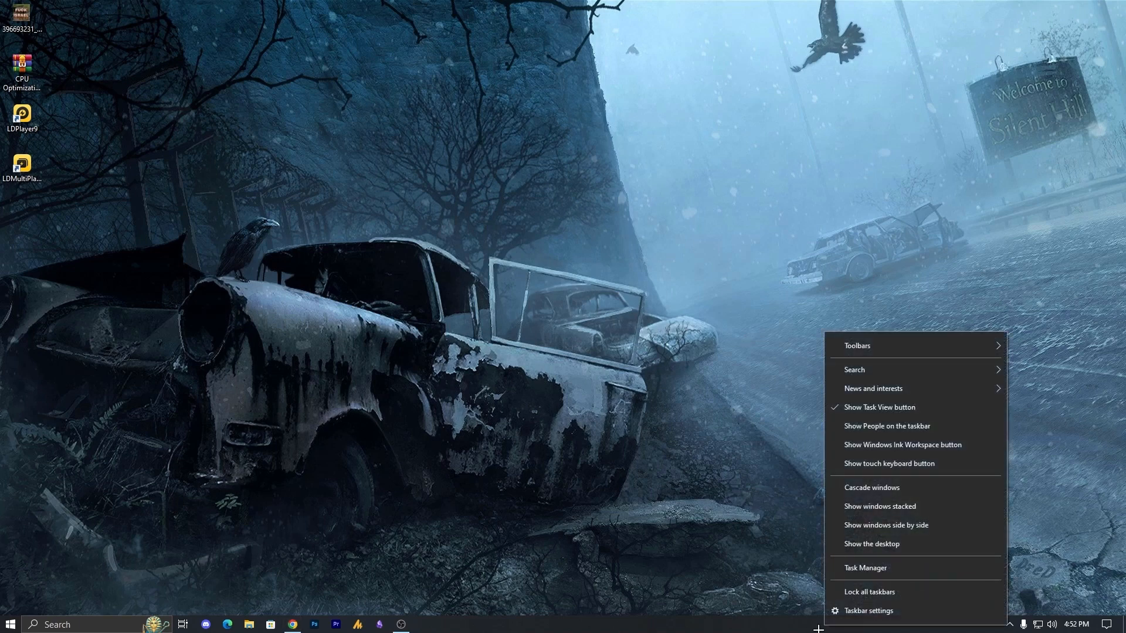
{"action": "left_click", "coordinate": [900, 573]}
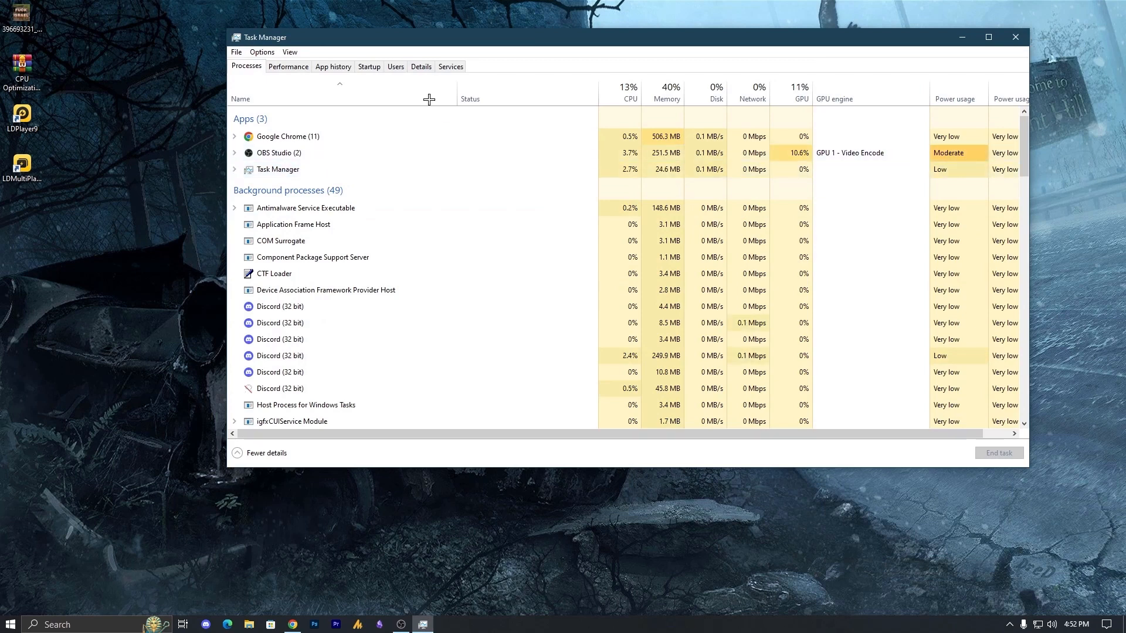
{"action": "left_click", "coordinate": [368, 67]}
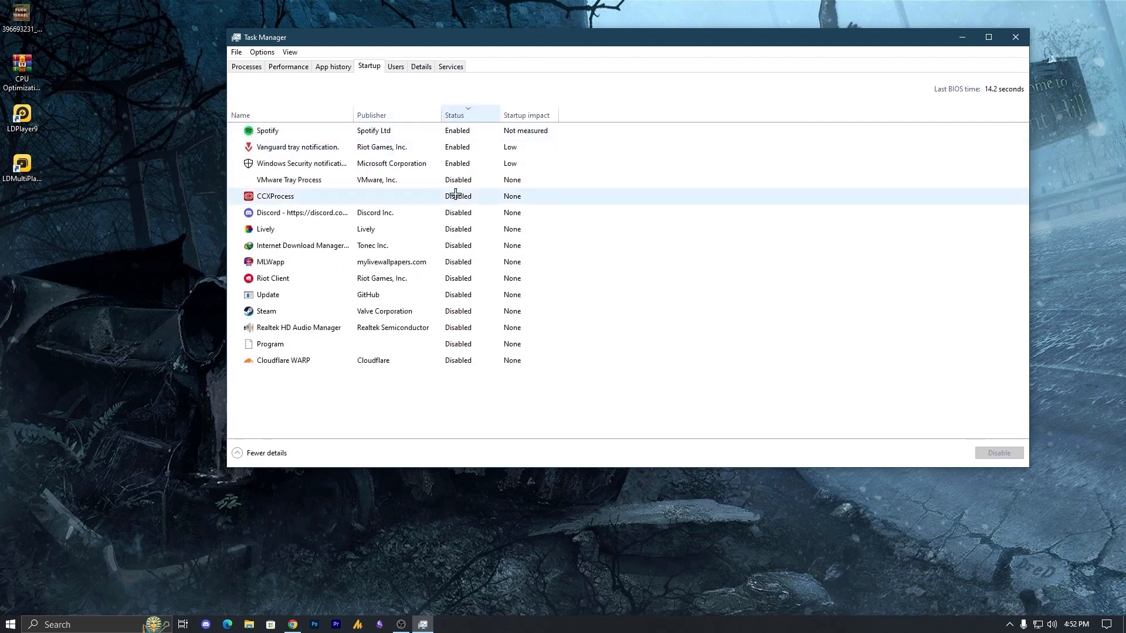
Step: Disable Spotify from launching at startup and close Task Manager
{"action": "left_click", "coordinate": [482, 166]}
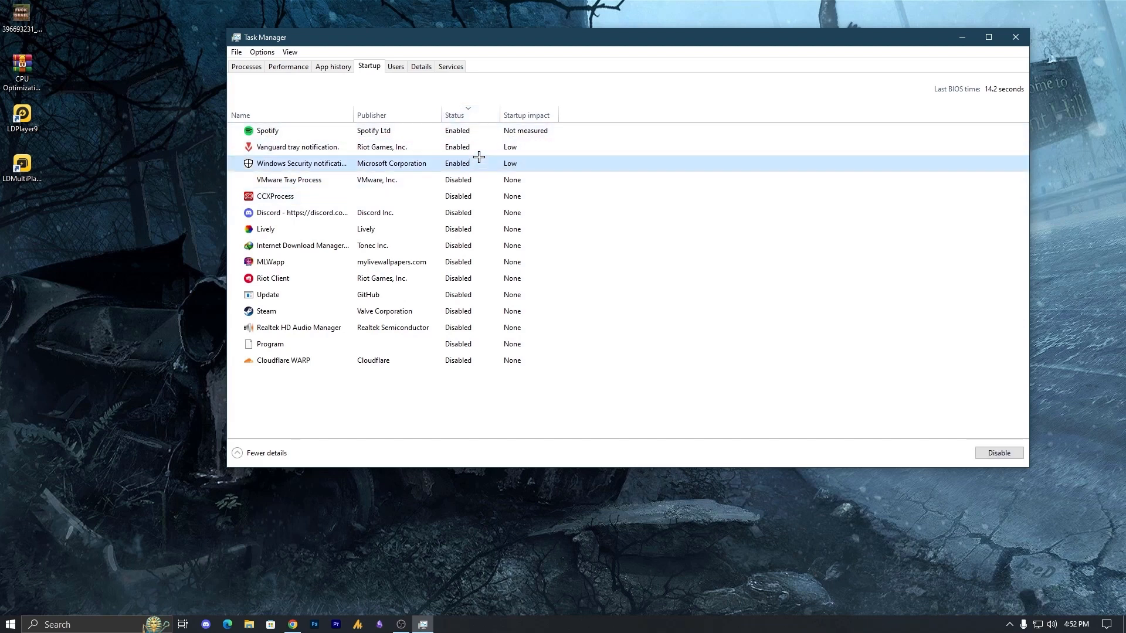
{"action": "left_click", "coordinate": [478, 148]}
{"action": "left_click", "coordinate": [478, 132]}
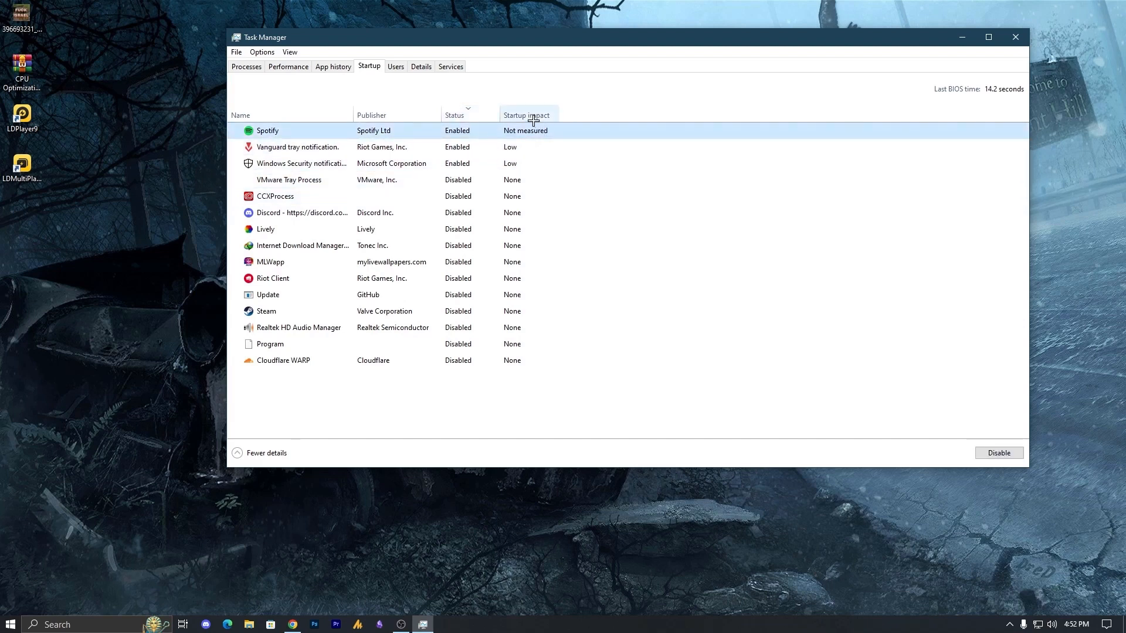
{"action": "right_click", "coordinate": [449, 128]}
{"action": "key", "text": "Escape"}
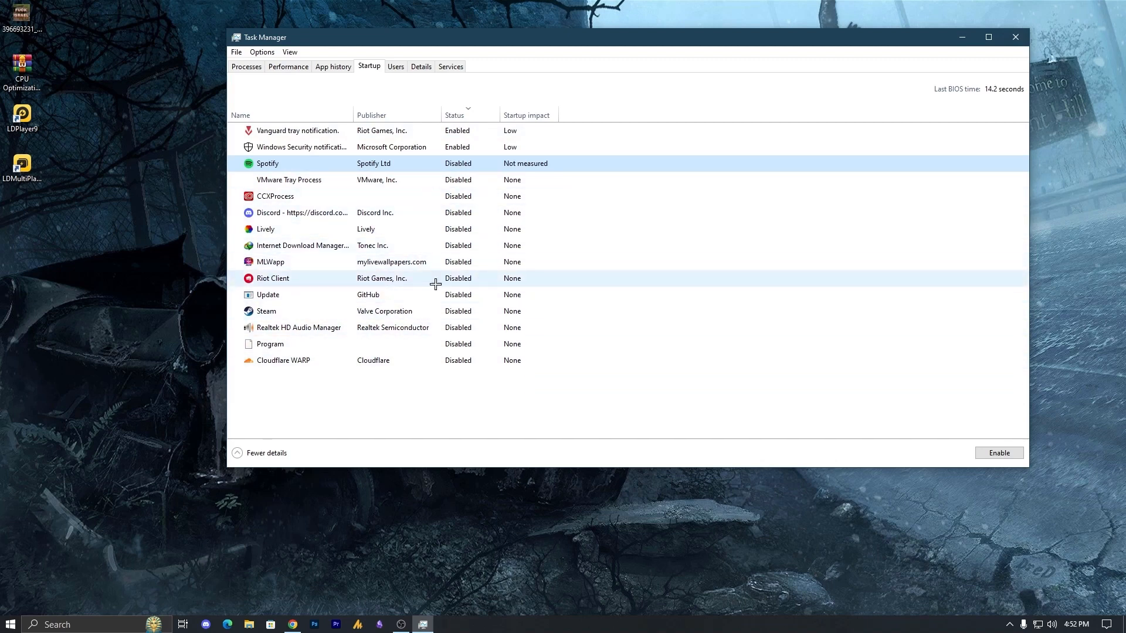
{"action": "left_click", "coordinate": [1016, 39]}
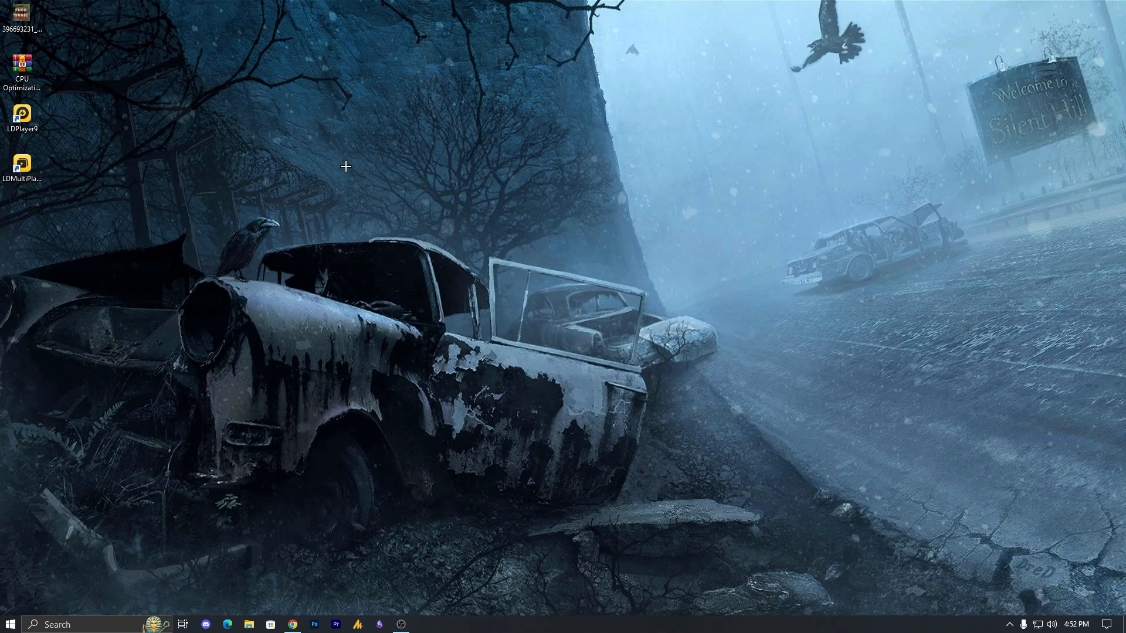
Step: Search for "adjust the appearance" and open the settings for the appearance and performance of Windows
{"action": "key", "text": "super+s"}
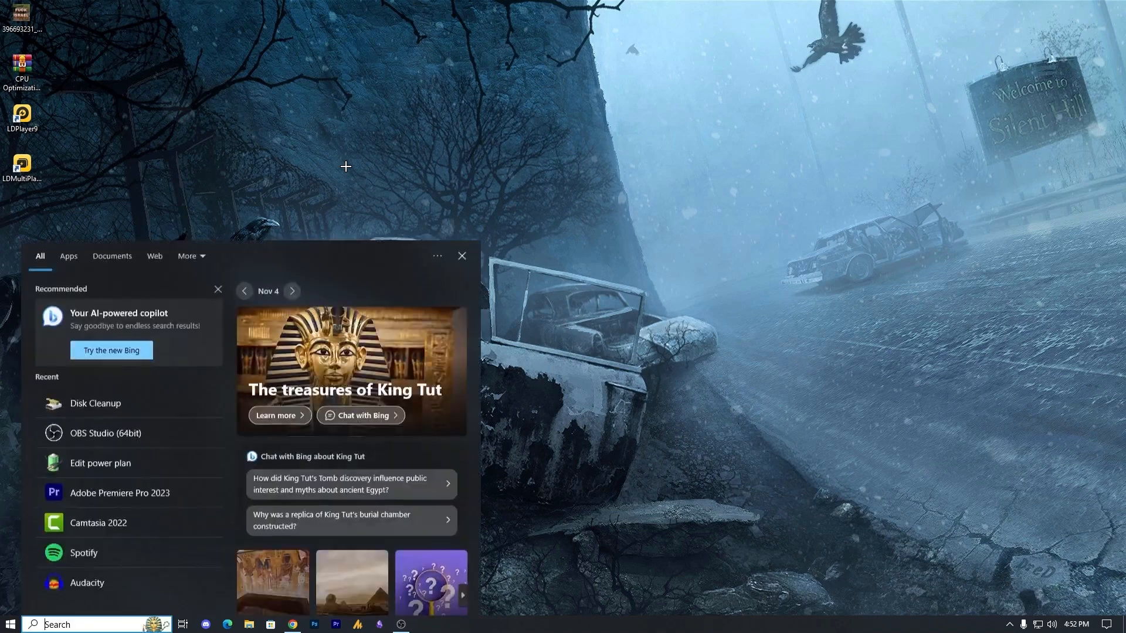
{"action": "type", "text": "adj"}
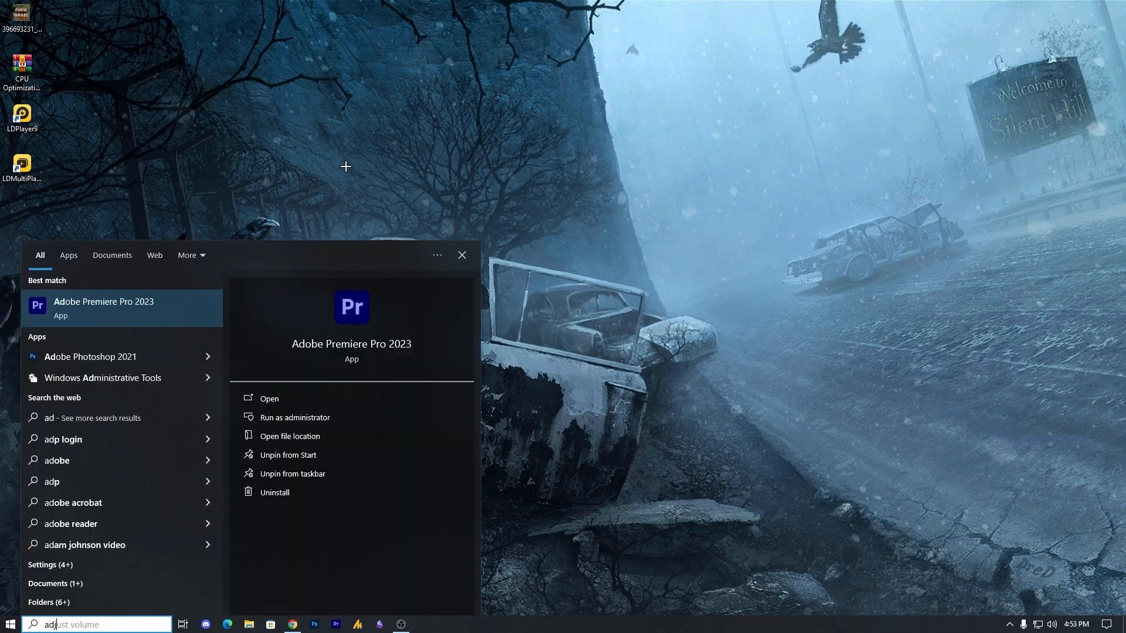
{"action": "type", "text": "ust the appe"}
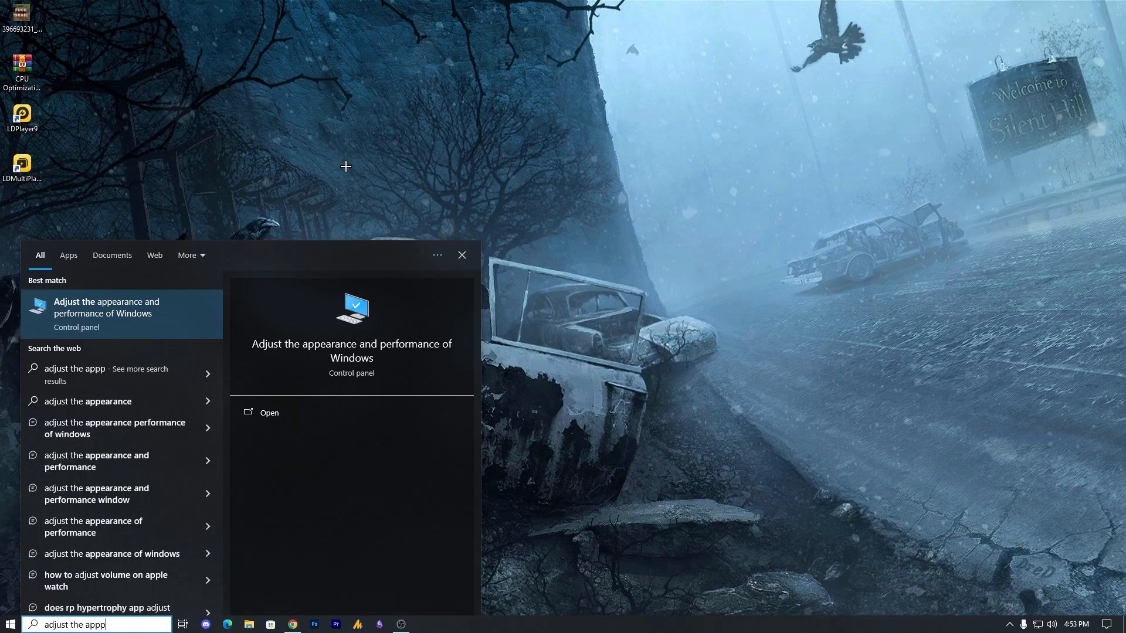
{"action": "key", "text": "Return"}
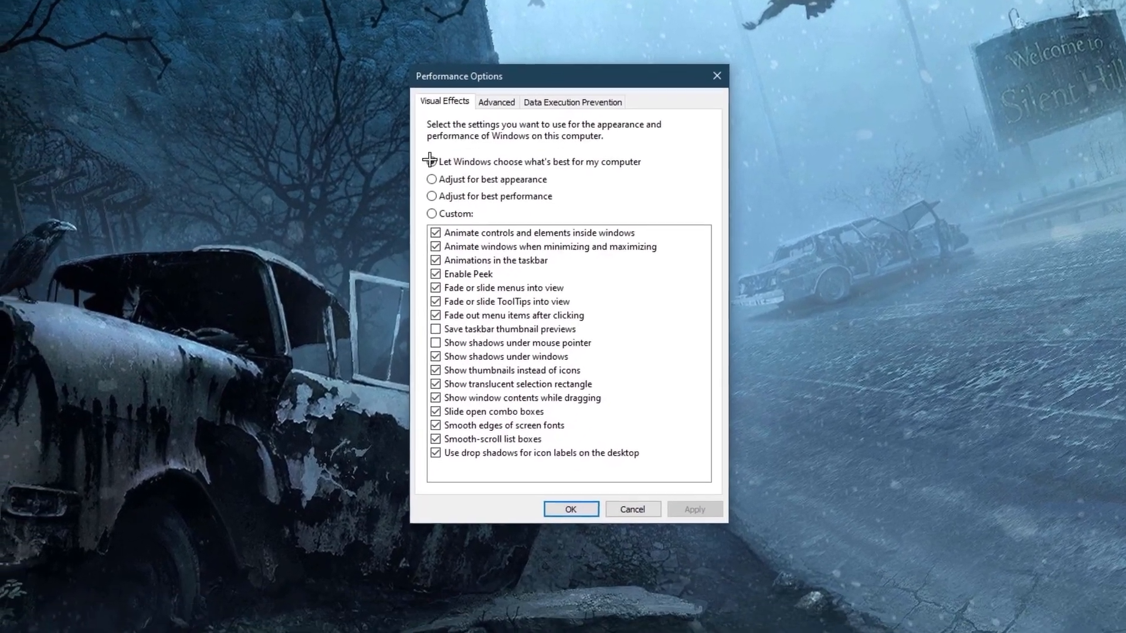
Step: Adjust visual effects for best performance, keeping only thumbnails instead of icons and smooth edges of screen fonts enabled
{"action": "left_click_drag", "start_coordinate": [559, 75], "coordinate": [473, 66]}
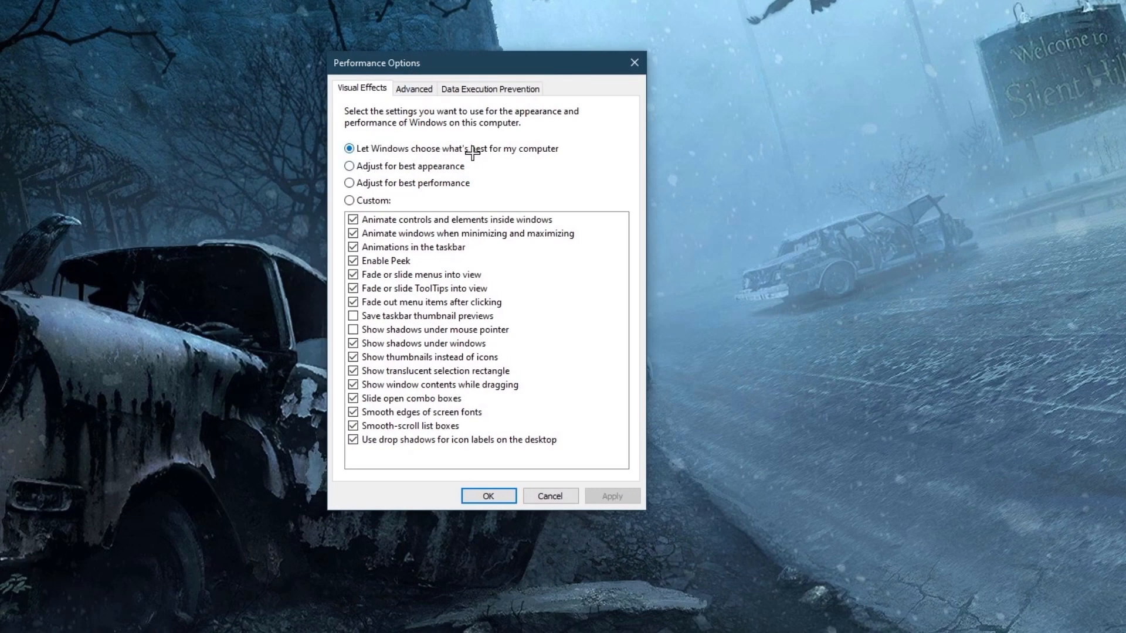
{"action": "left_click", "coordinate": [404, 183]}
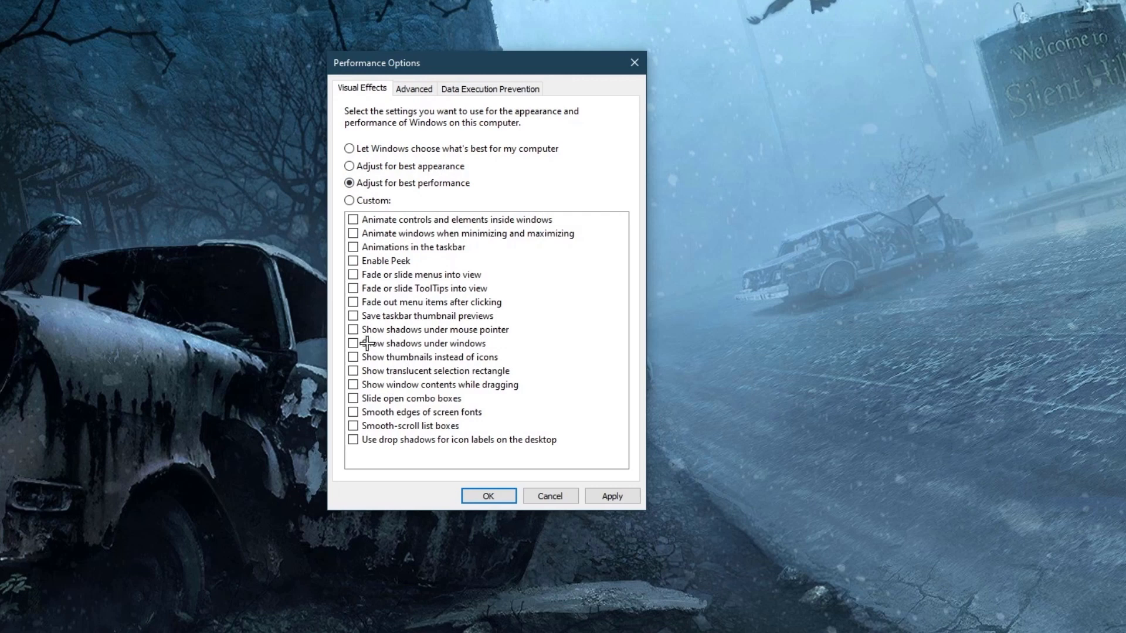
{"action": "left_click", "coordinate": [354, 357]}
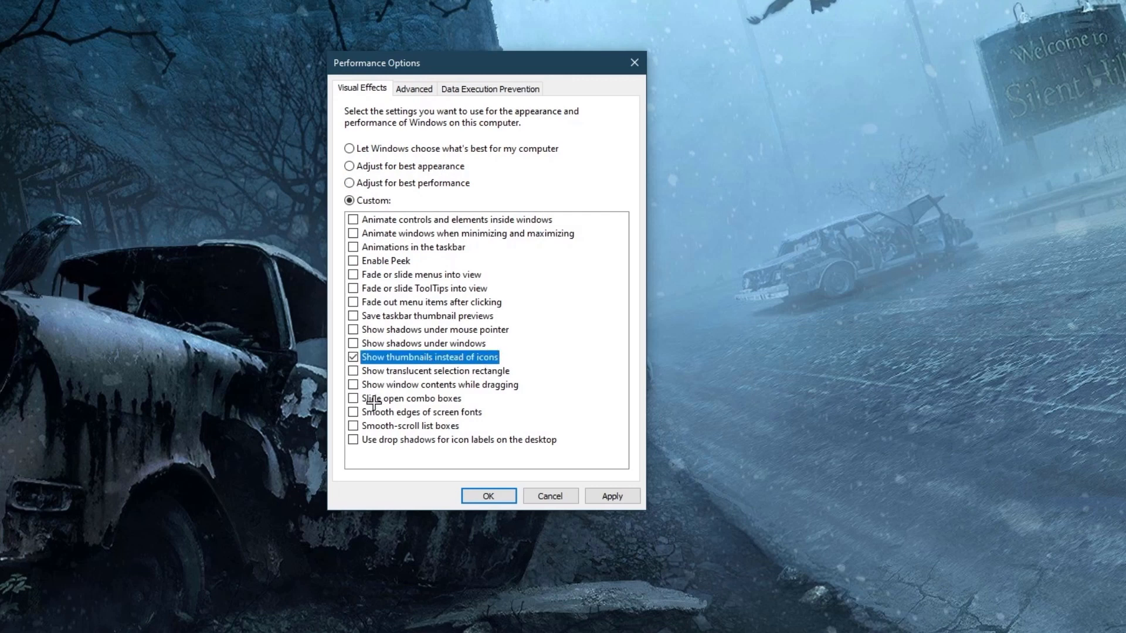
{"action": "left_click", "coordinate": [353, 413]}
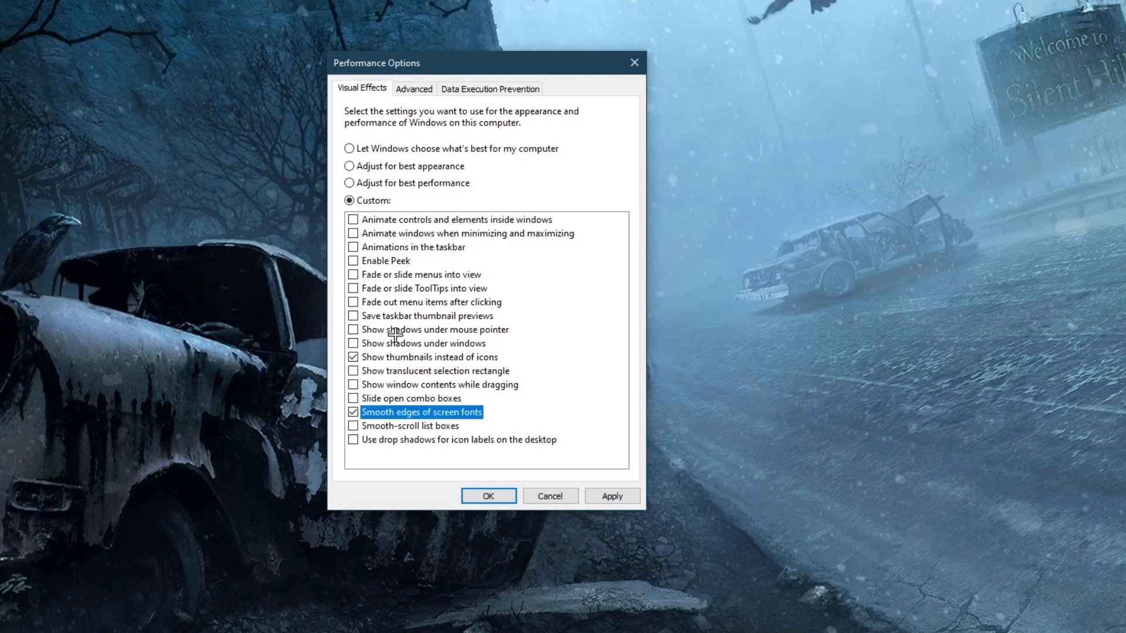
Step: Set visual effects to let Windows choose what's best for the computer and apply the setting
{"action": "left_click", "coordinate": [350, 147]}
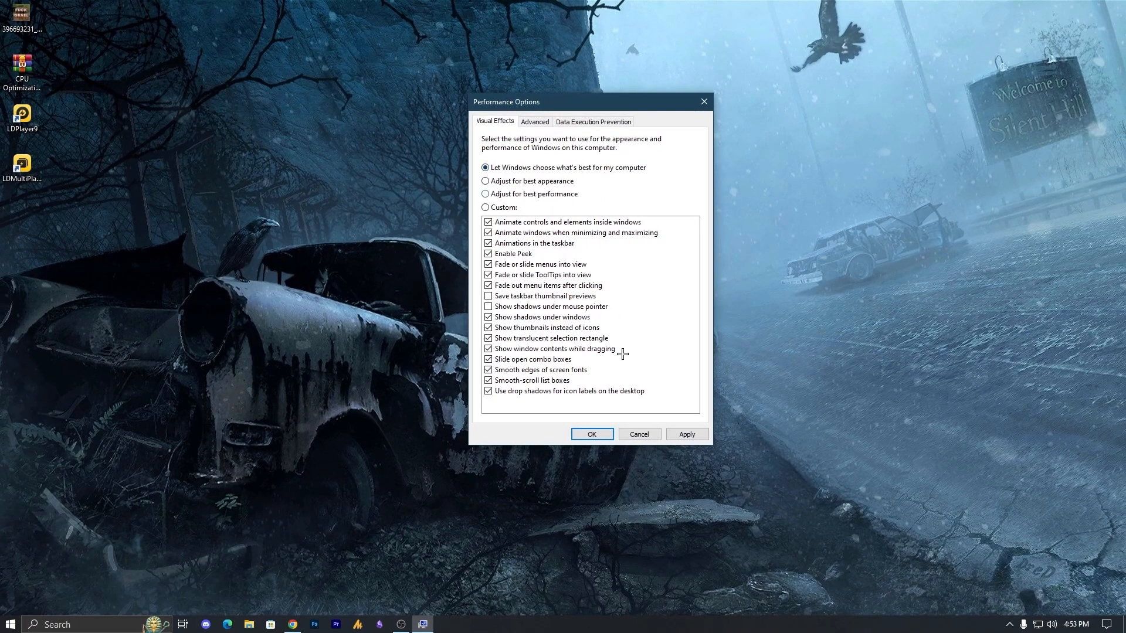
{"action": "left_click", "coordinate": [686, 434]}
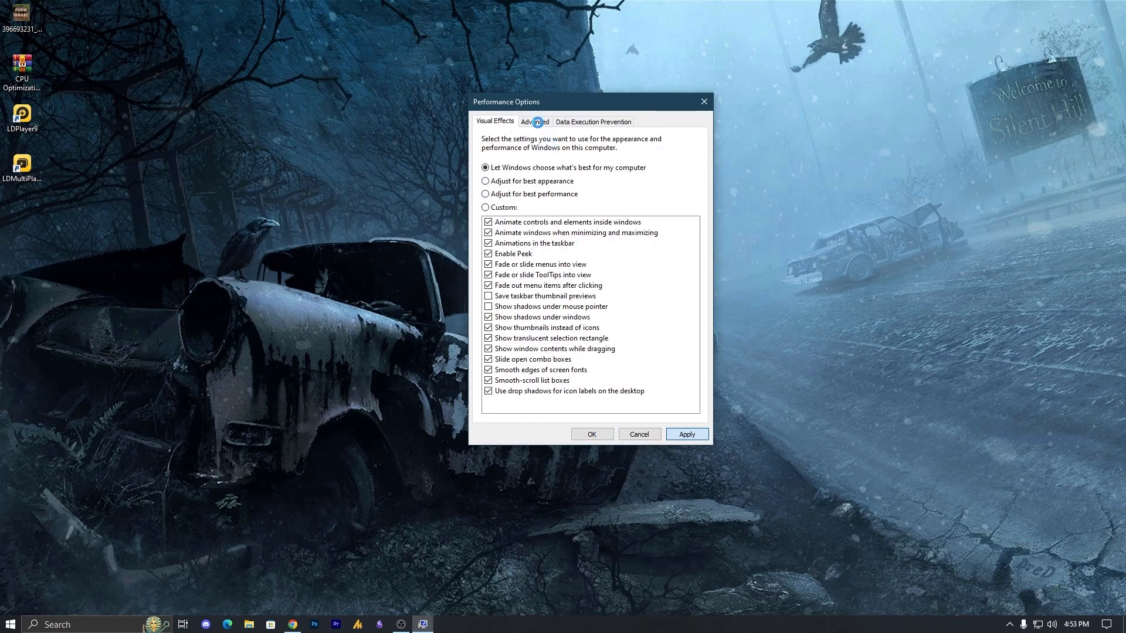
Step: In the virtual memory settings, turn off automatic paging file management and choose a custom size for drive C:
{"action": "left_click", "coordinate": [538, 122]}
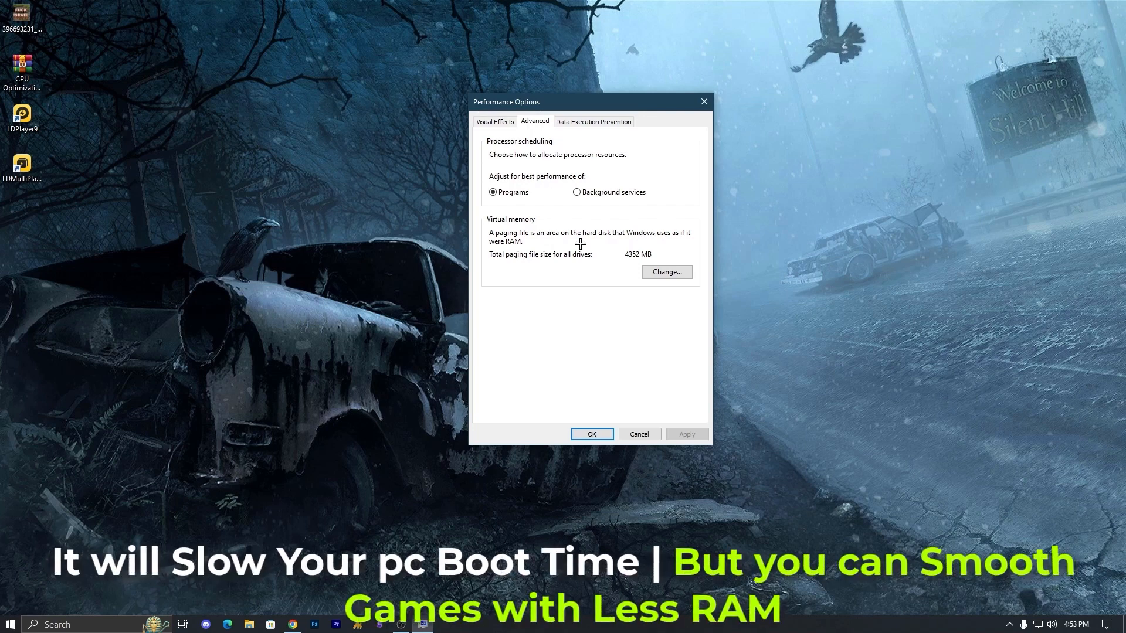
{"action": "left_click", "coordinate": [658, 274]}
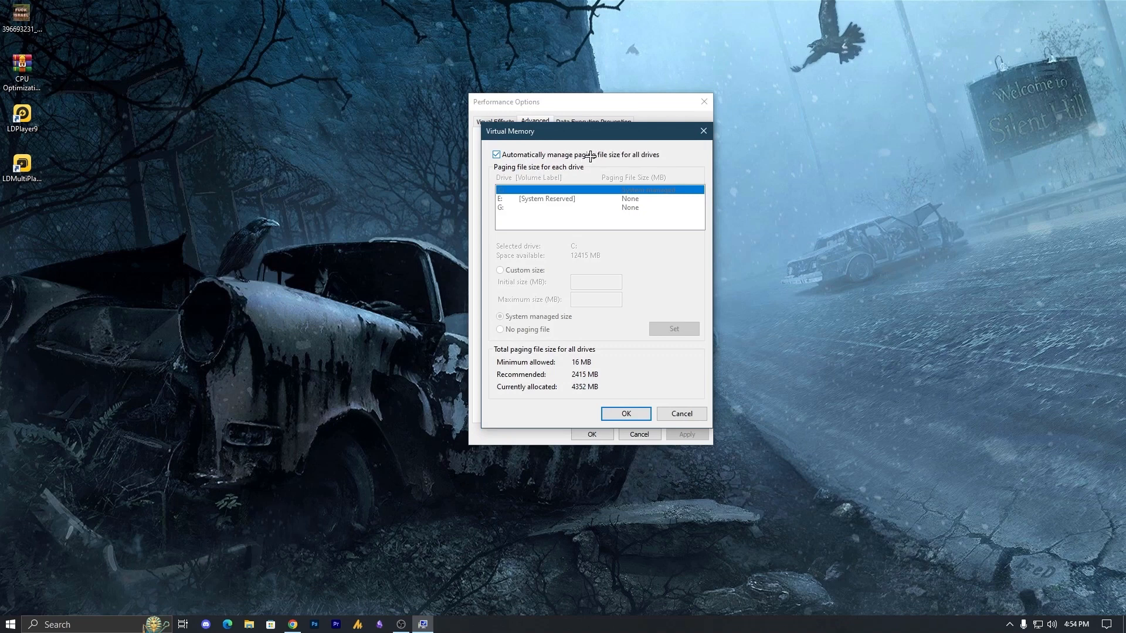
{"action": "left_click", "coordinate": [496, 155]}
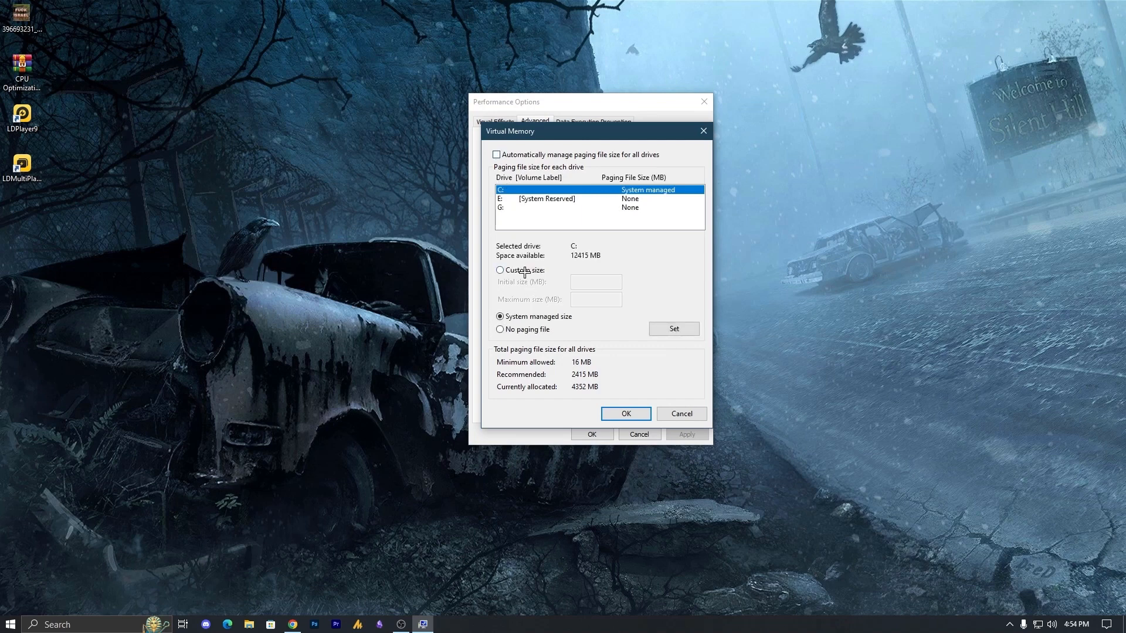
{"action": "left_click", "coordinate": [522, 271]}
{"action": "left_click", "coordinate": [591, 283]}
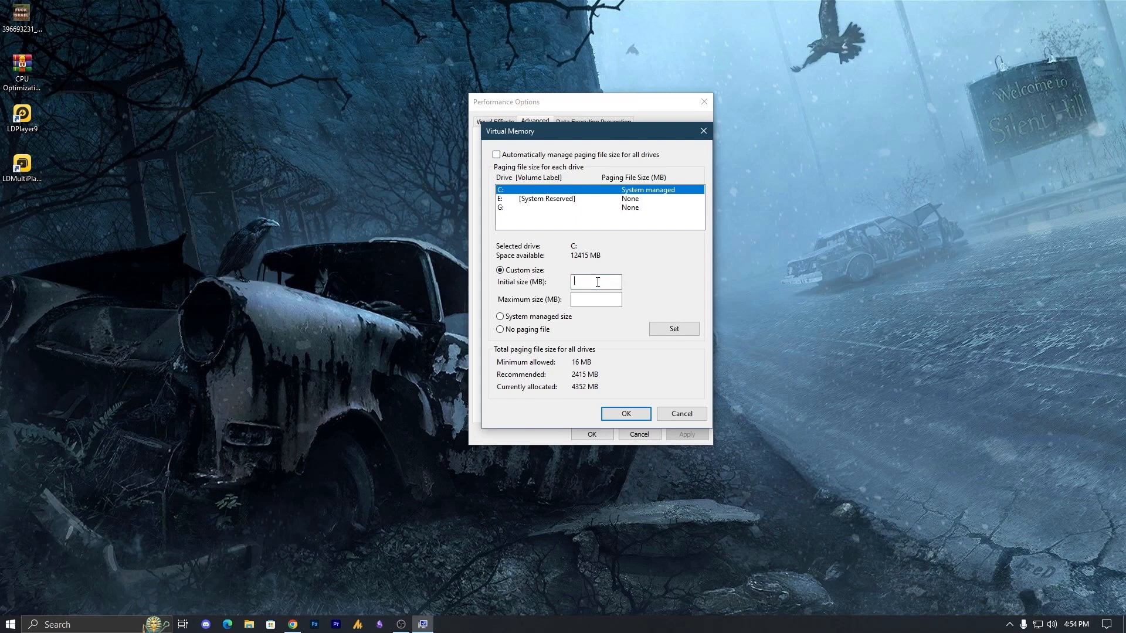
{"action": "left_click", "coordinate": [601, 301]}
{"action": "left_click", "coordinate": [595, 283]}
Step: Switch to File Explorer and open the properties of This PC to check the system information
{"action": "left_click", "coordinate": [249, 624]}
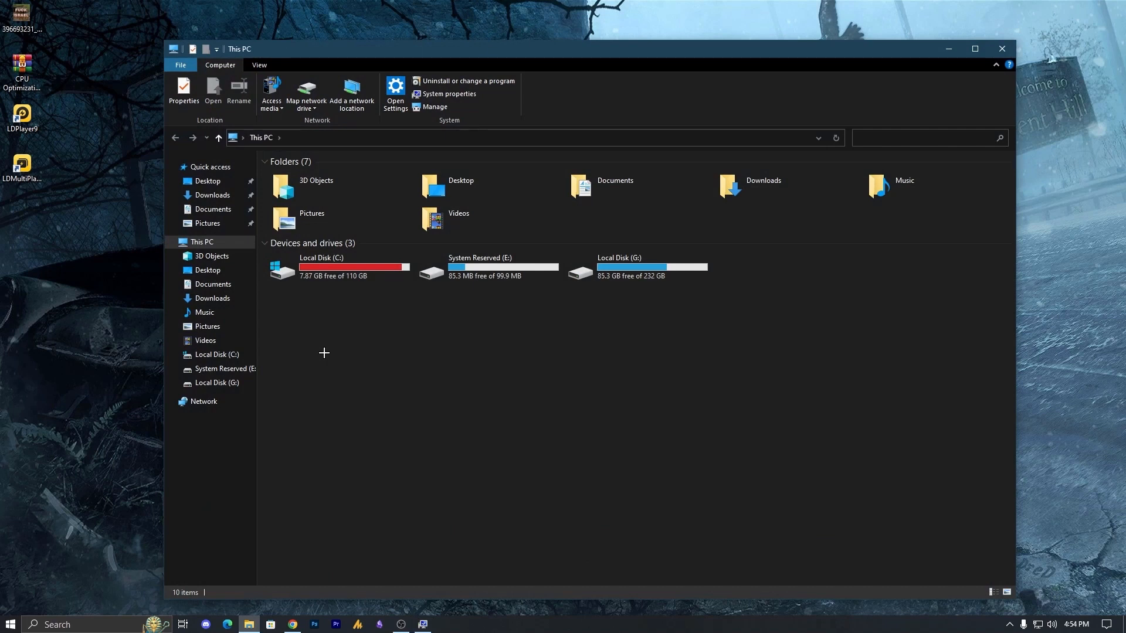
{"action": "right_click", "coordinate": [269, 254]}
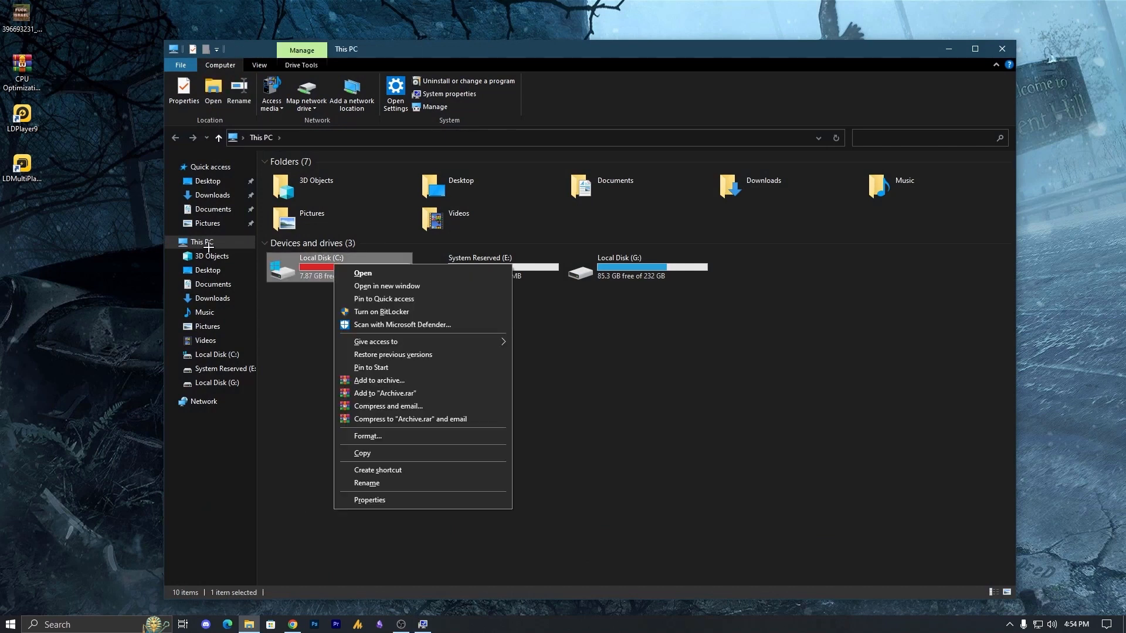
{"action": "right_click", "coordinate": [208, 245]}
{"action": "left_click", "coordinate": [302, 401]}
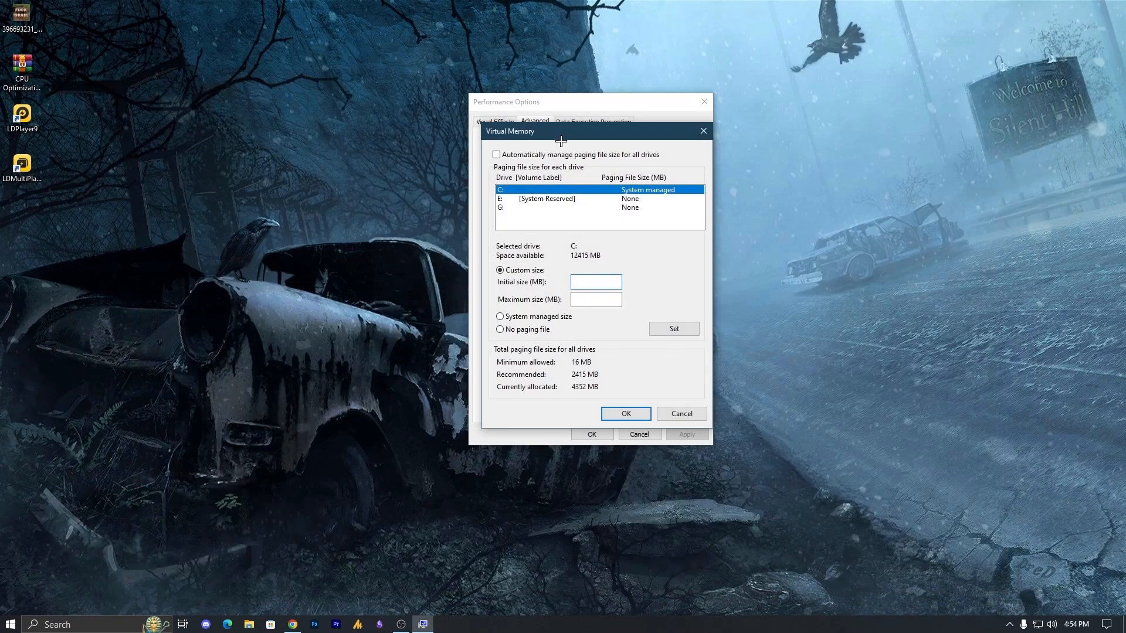
Step: Set the initial paging file size for drive C: to 4352 MB
{"action": "left_click_drag", "start_coordinate": [562, 136], "coordinate": [292, 132]}
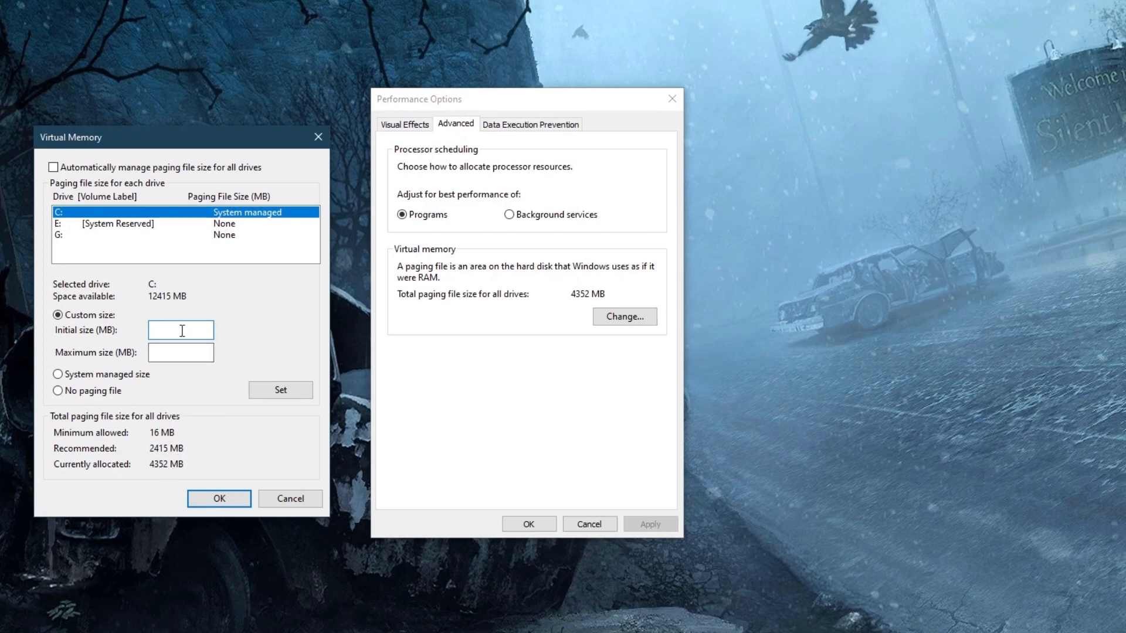
{"action": "type", "text": "4"}
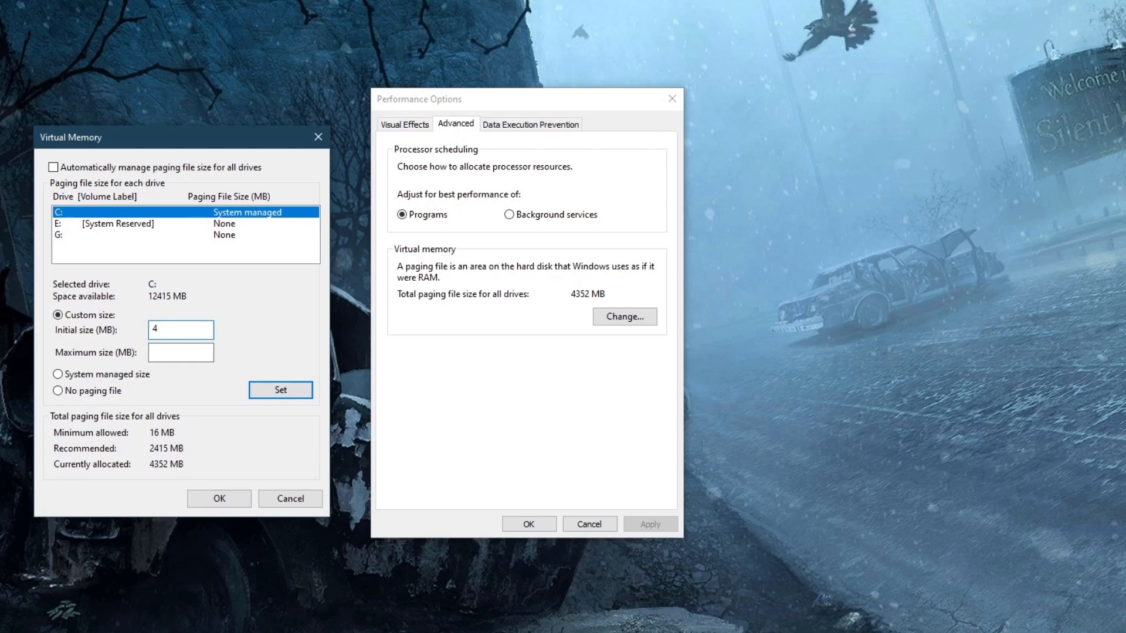
{"action": "type", "text": "352"}
{"action": "left_click", "coordinate": [173, 354]}
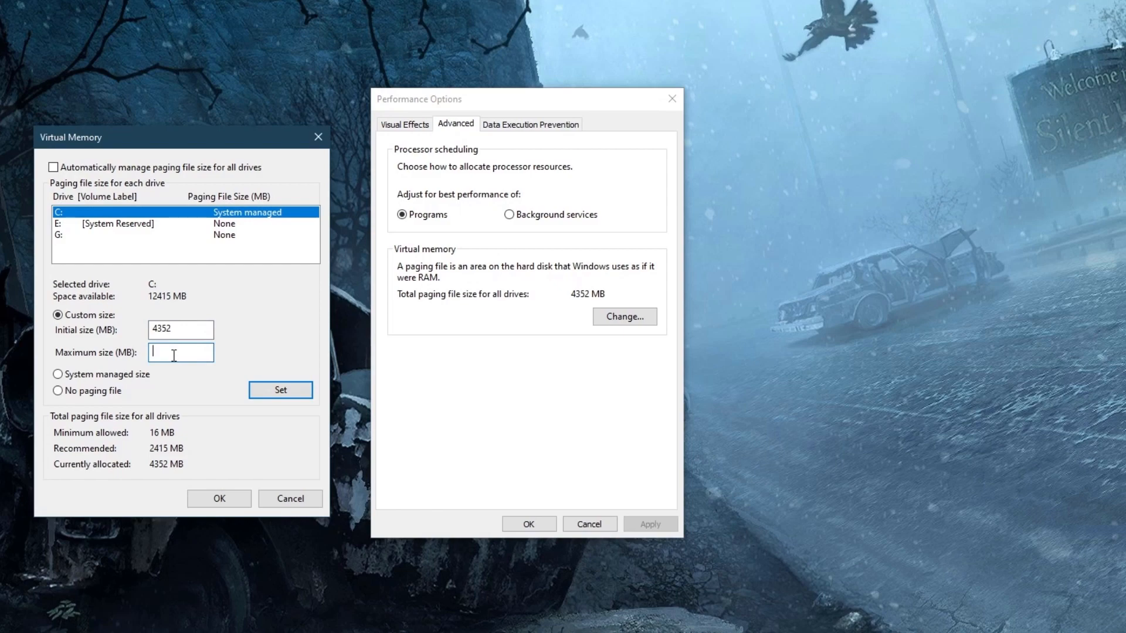
Step: Open Calculator and calculate 1024 × 12 to convert the 12 GB of RAM to megabytes
{"action": "key", "text": "super"}
{"action": "type", "text": "calc"}
{"action": "key", "text": "Return"}
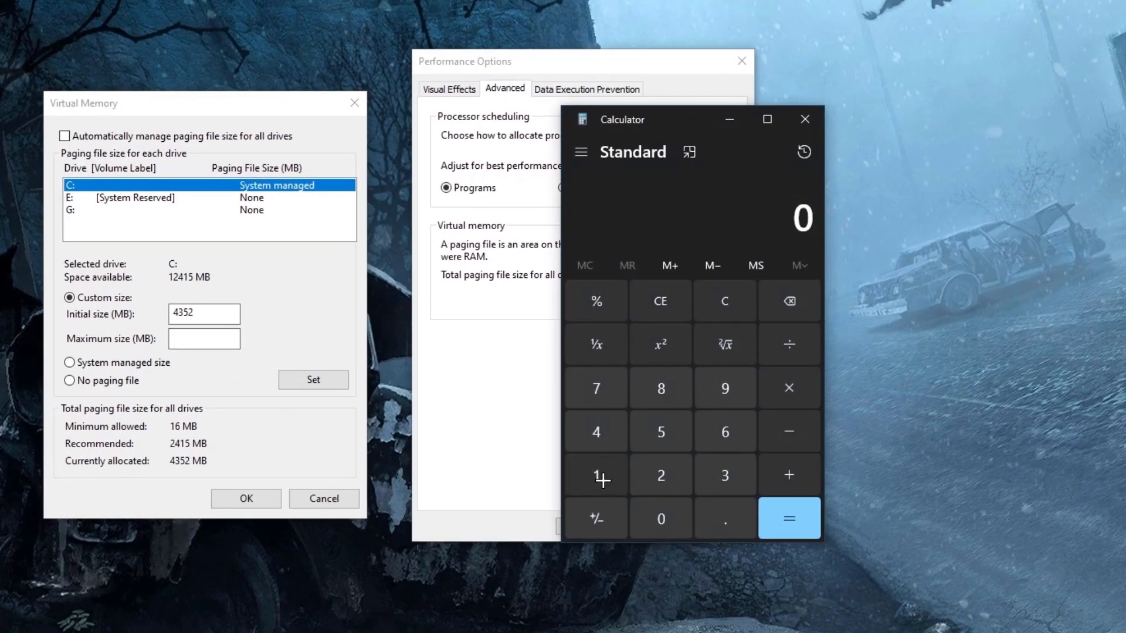
{"action": "left_click", "coordinate": [602, 479]}
{"action": "left_click", "coordinate": [661, 518]}
{"action": "left_click", "coordinate": [661, 475]}
{"action": "left_click", "coordinate": [596, 433]}
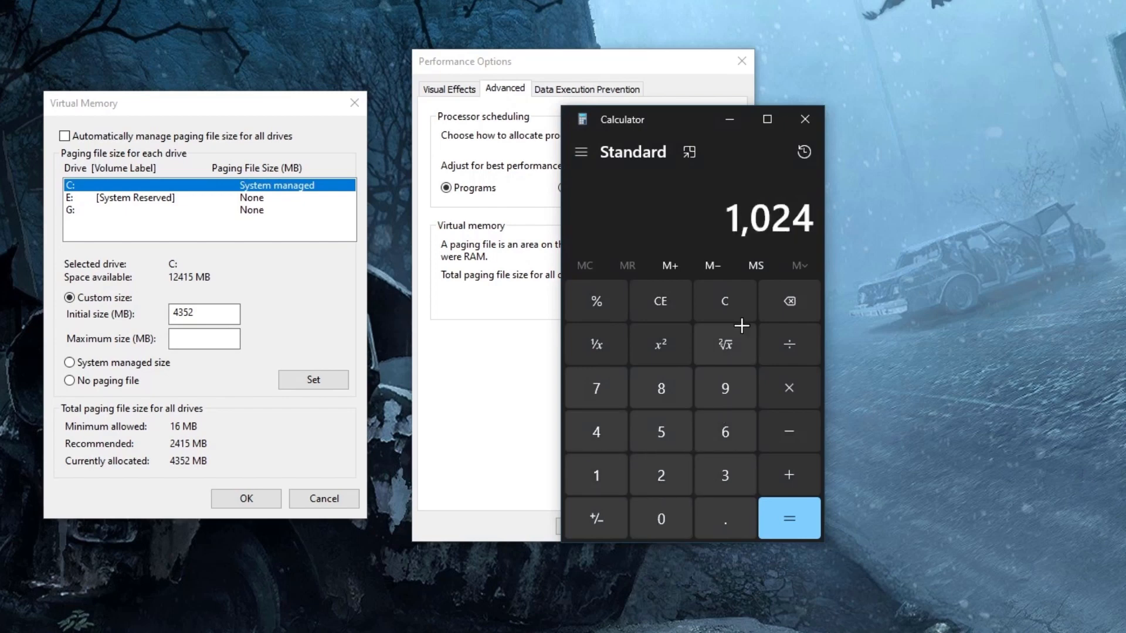
{"action": "left_click", "coordinate": [780, 389]}
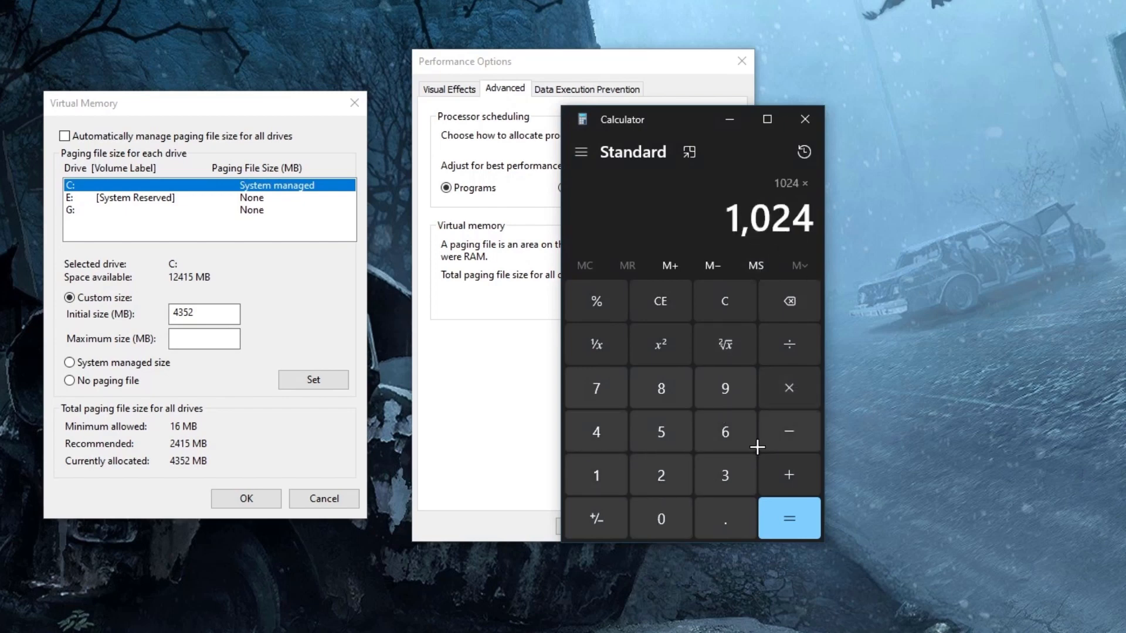
{"action": "left_click", "coordinate": [725, 478]}
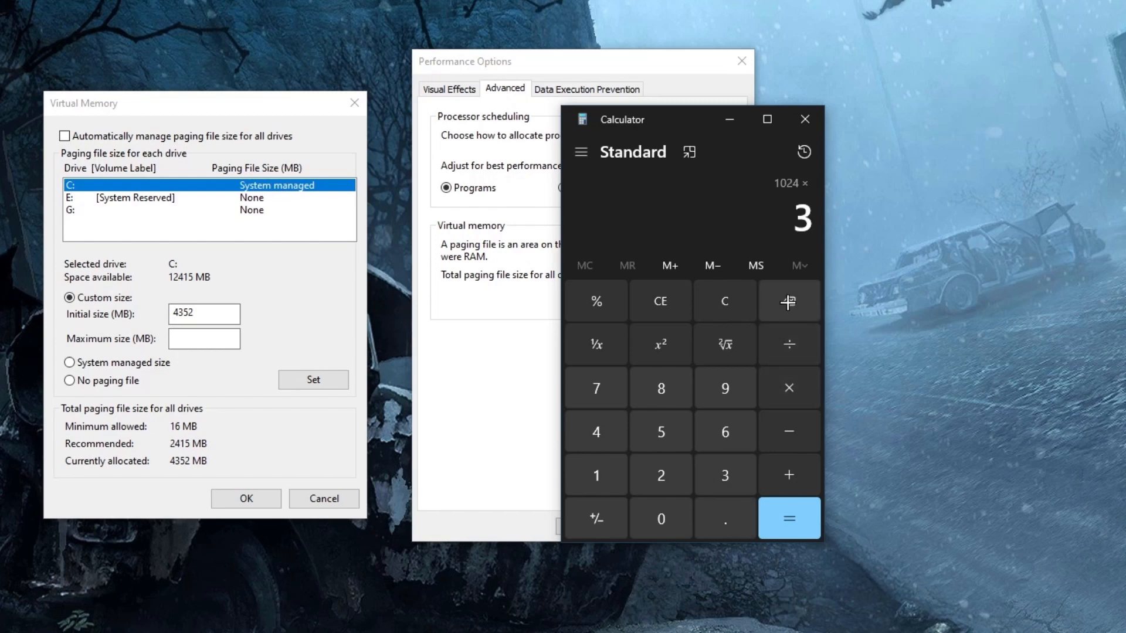
{"action": "left_click", "coordinate": [788, 302]}
{"action": "left_click", "coordinate": [597, 475]}
{"action": "left_click", "coordinate": [661, 476]}
{"action": "left_click", "coordinate": [789, 519]}
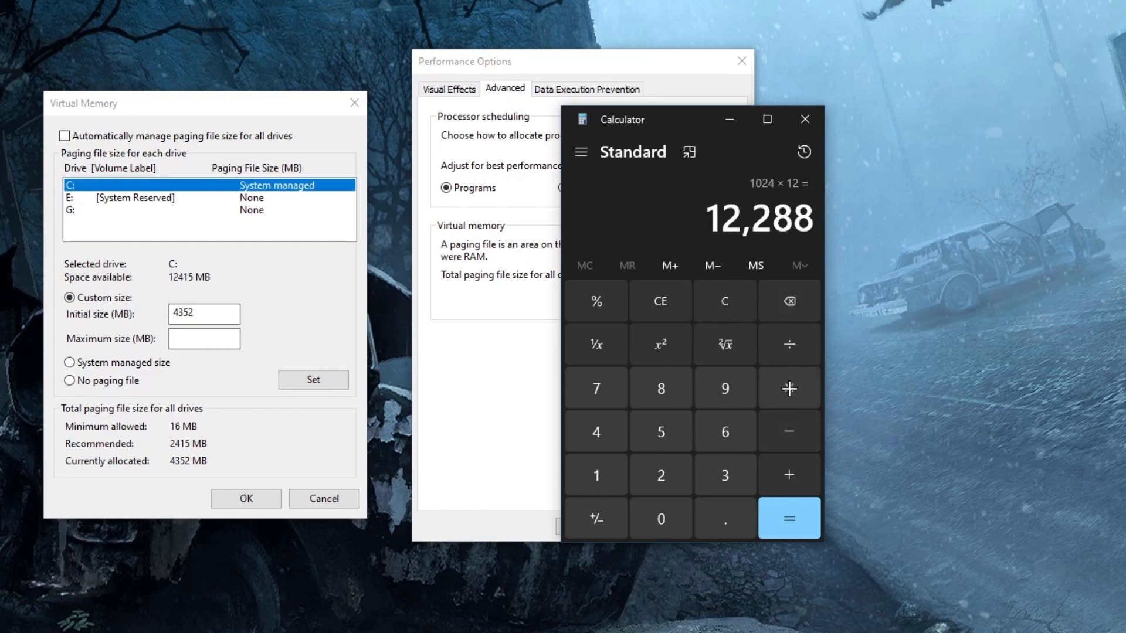
Step: Multiply the RAM size in megabytes by 1.5, select the result and clear the calculation
{"action": "left_click", "coordinate": [790, 389]}
{"action": "left_click", "coordinate": [596, 475]}
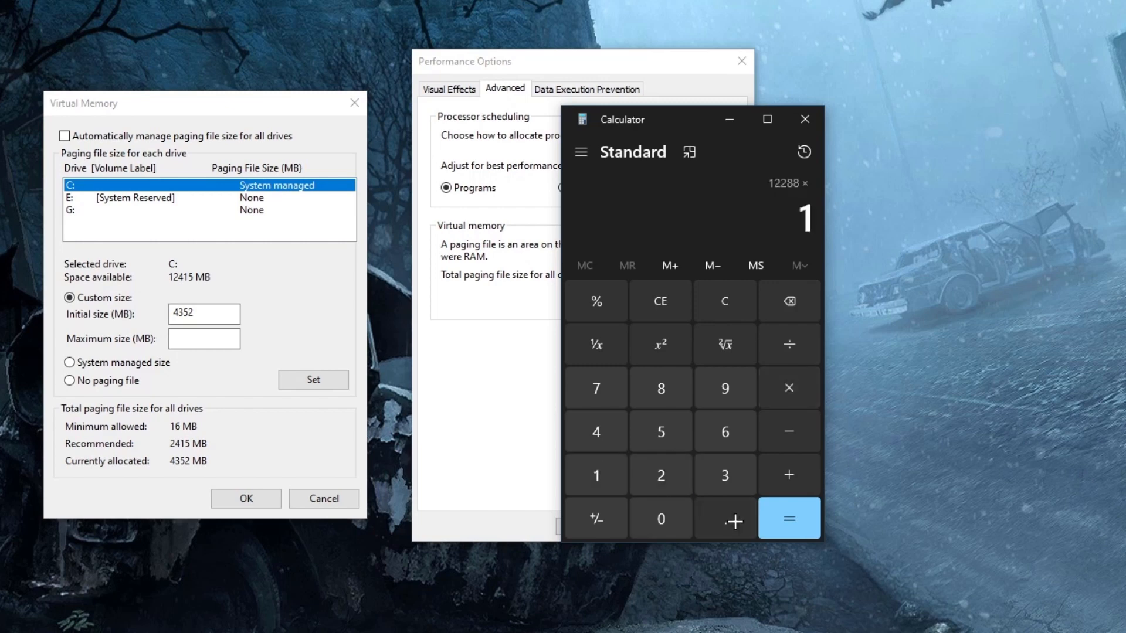
{"action": "left_click", "coordinate": [726, 519]}
{"action": "left_click", "coordinate": [661, 432]}
{"action": "left_click", "coordinate": [788, 517]}
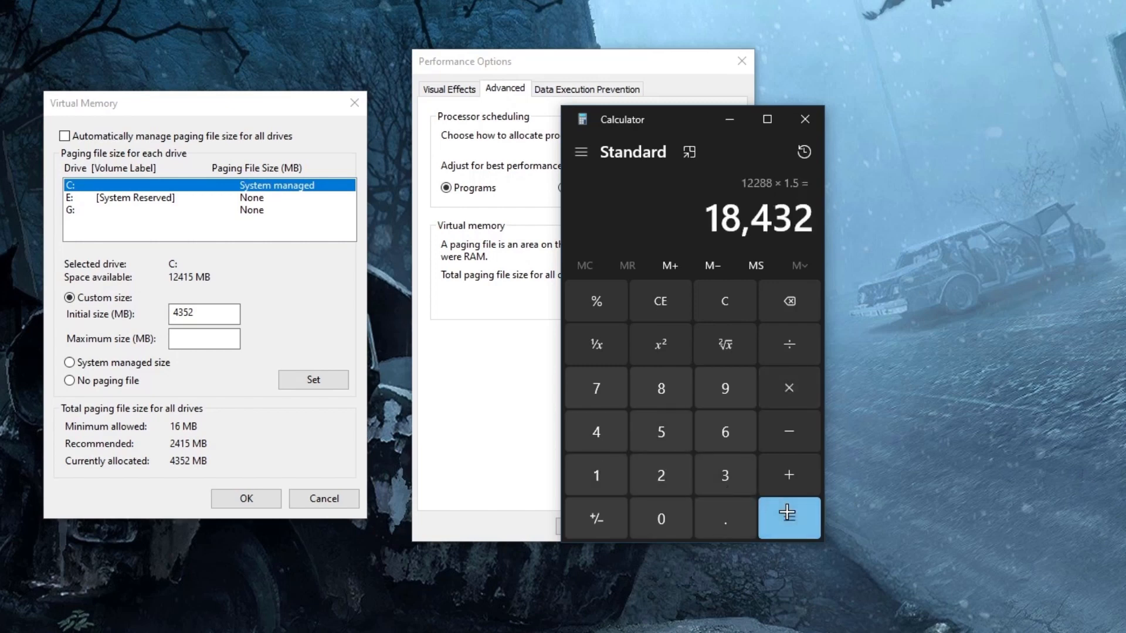
{"action": "left_click_drag", "start_coordinate": [703, 240], "coordinate": [816, 234]}
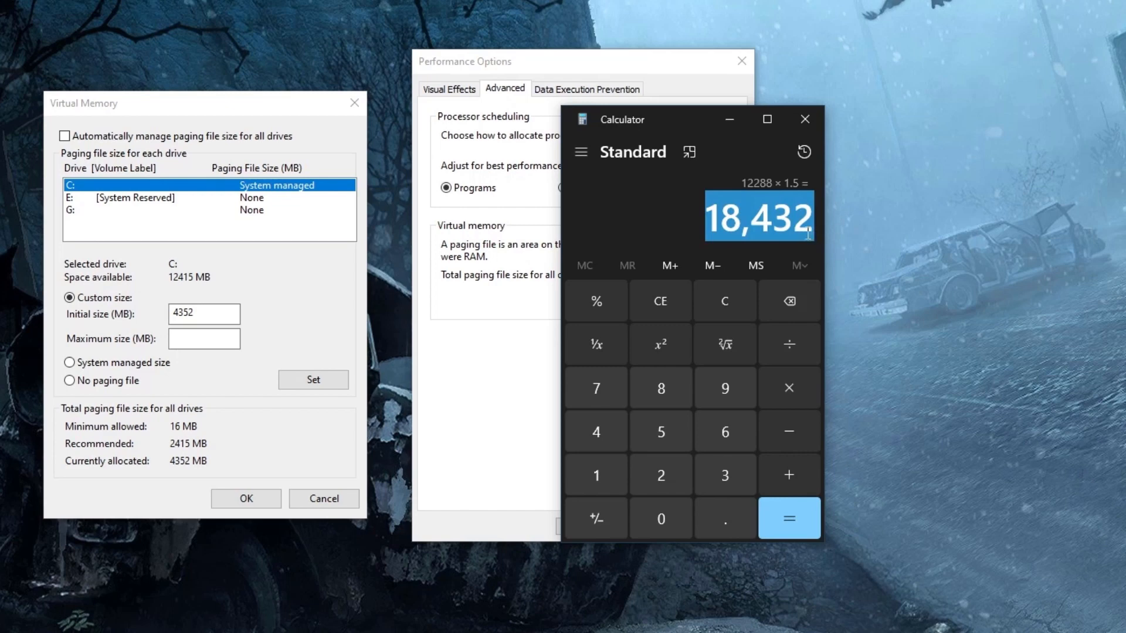
{"action": "left_click", "coordinate": [731, 304]}
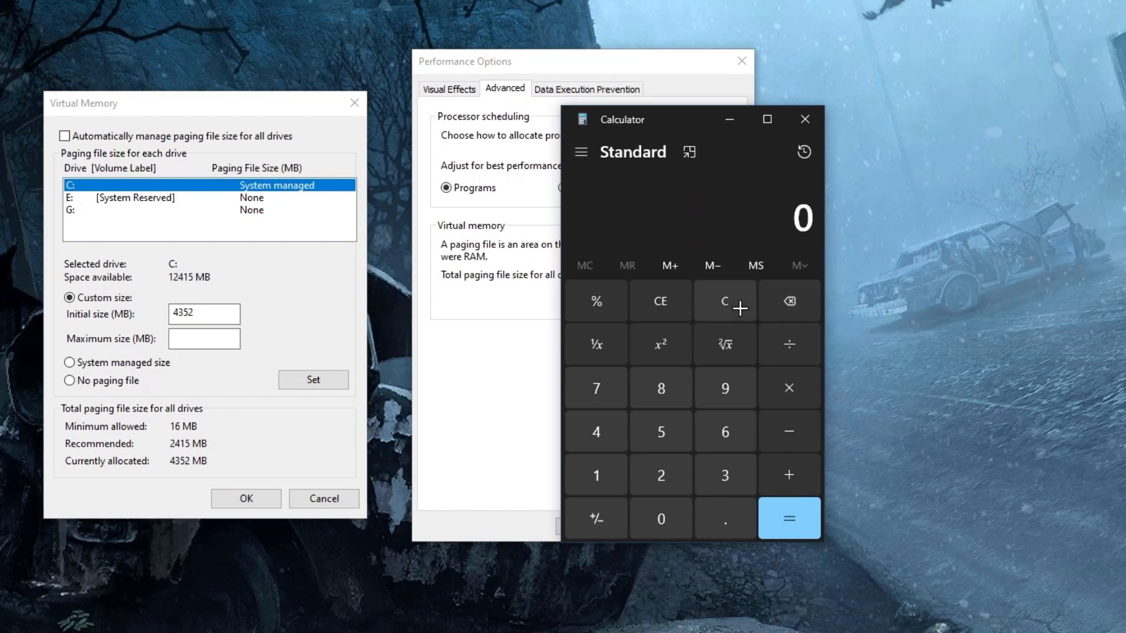
Step: Calculate 1024 × 12 and multiply the product by 3 to get the maximum paging file size
{"action": "left_click", "coordinate": [619, 481]}
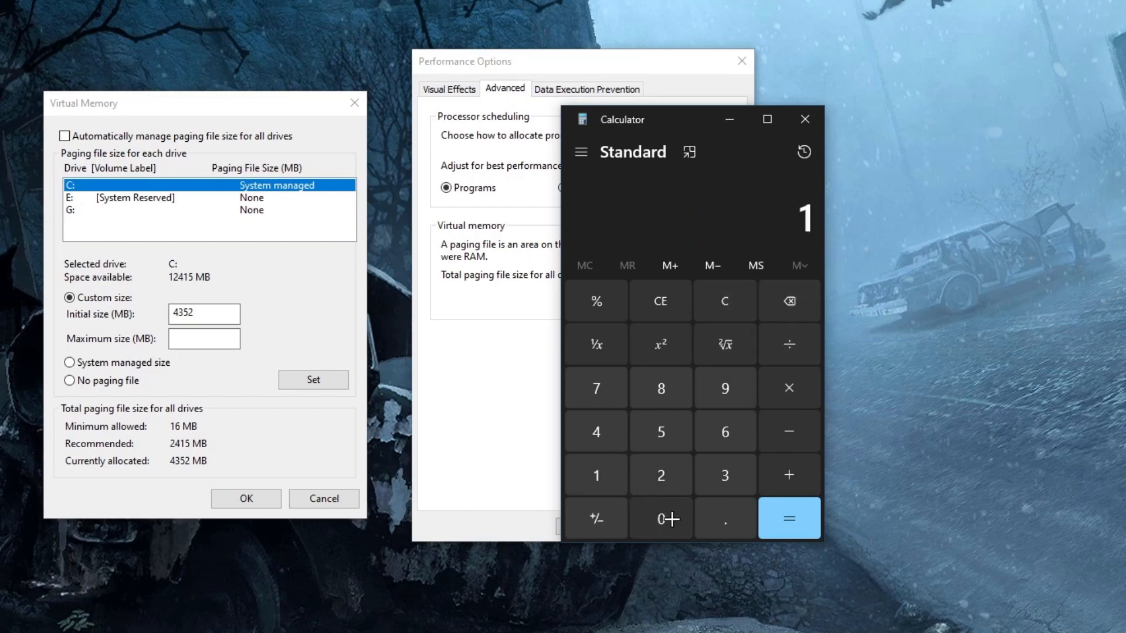
{"action": "left_click", "coordinate": [661, 518]}
{"action": "left_click", "coordinate": [661, 476]}
{"action": "left_click", "coordinate": [597, 432]}
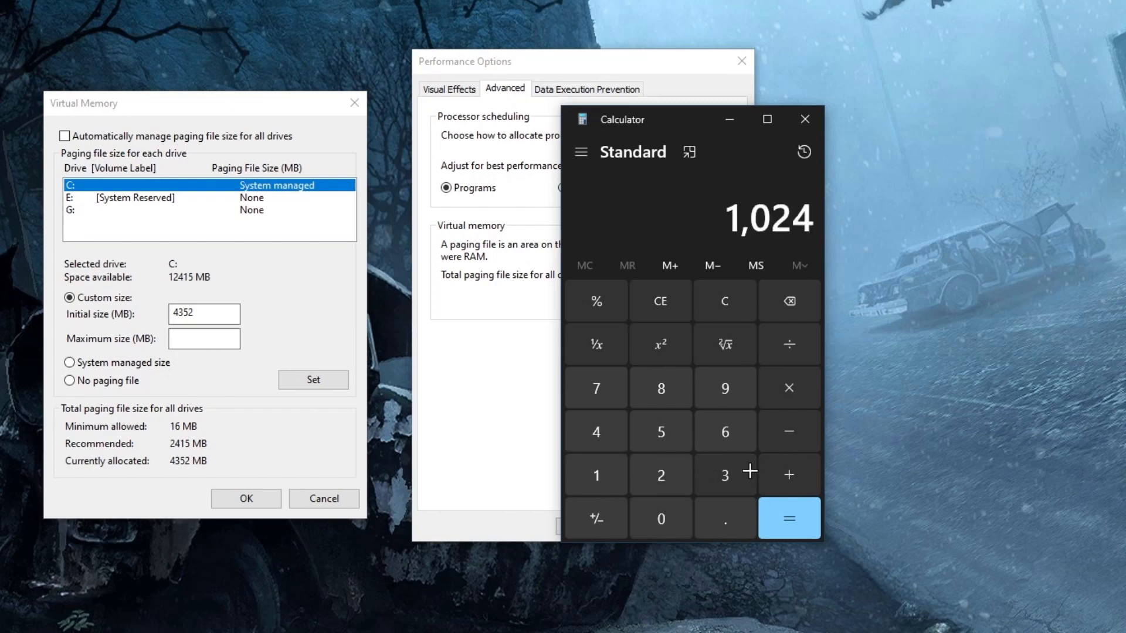
{"action": "left_click", "coordinate": [788, 388]}
{"action": "left_click", "coordinate": [612, 476]}
{"action": "left_click", "coordinate": [661, 475]}
{"action": "left_click", "coordinate": [786, 520]}
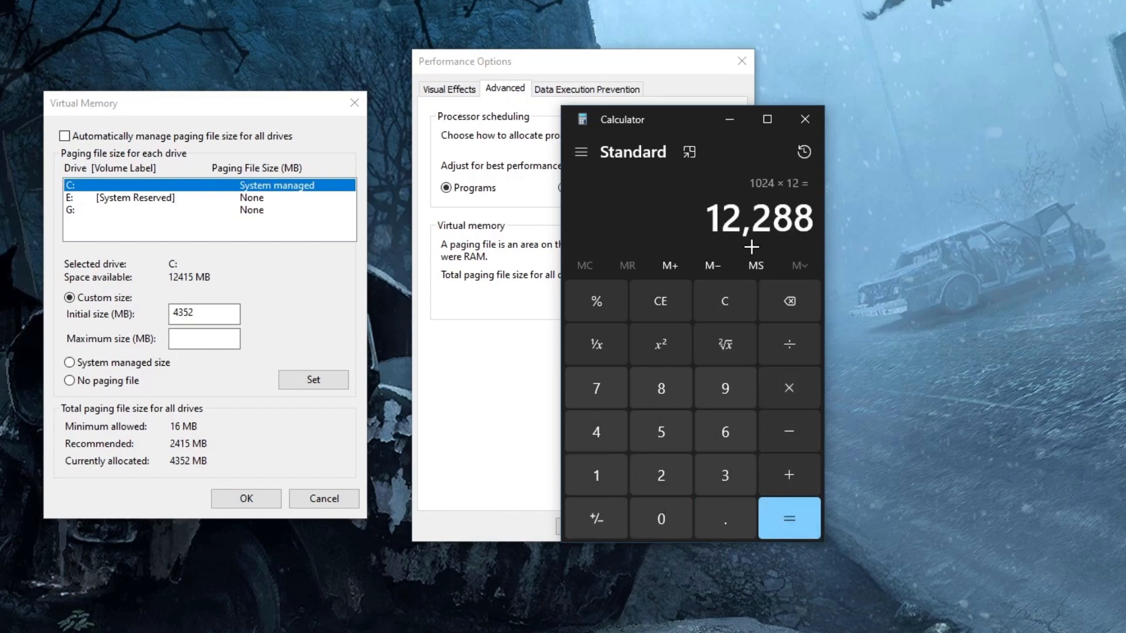
{"action": "left_click", "coordinate": [789, 388]}
{"action": "left_click", "coordinate": [725, 476]}
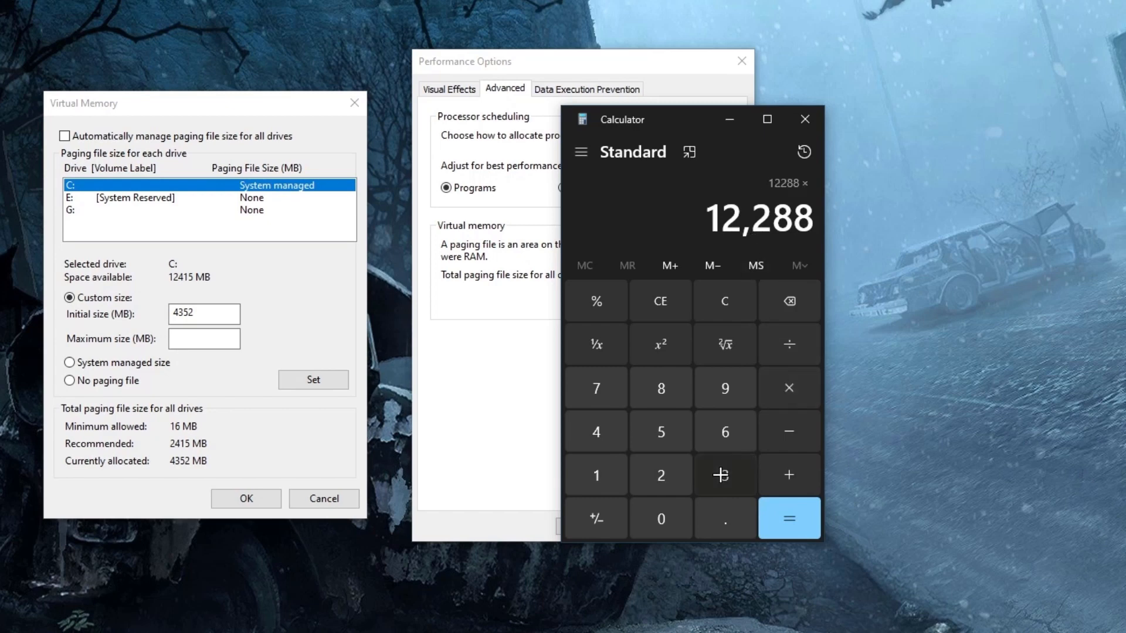
{"action": "left_click", "coordinate": [781, 519]}
Step: Copy the calculated result 36,864 into the maximum paging file size for drive C:, set it and confirm the virtual memory settings
{"action": "left_click_drag", "start_coordinate": [703, 237], "coordinate": [817, 228]}
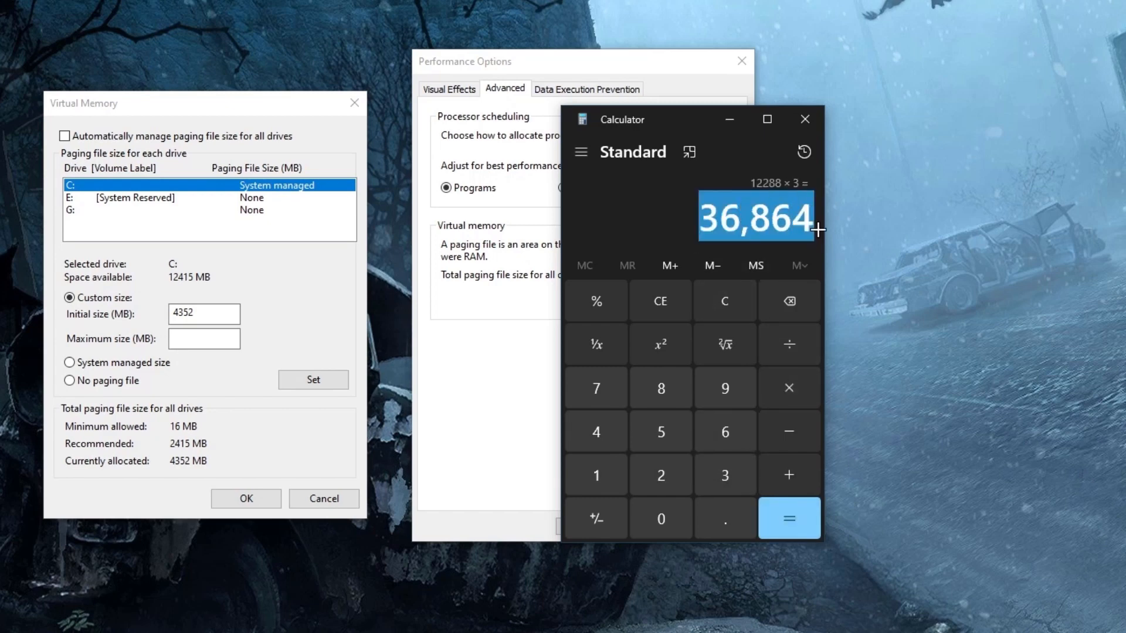
{"action": "right_click", "coordinate": [778, 226]}
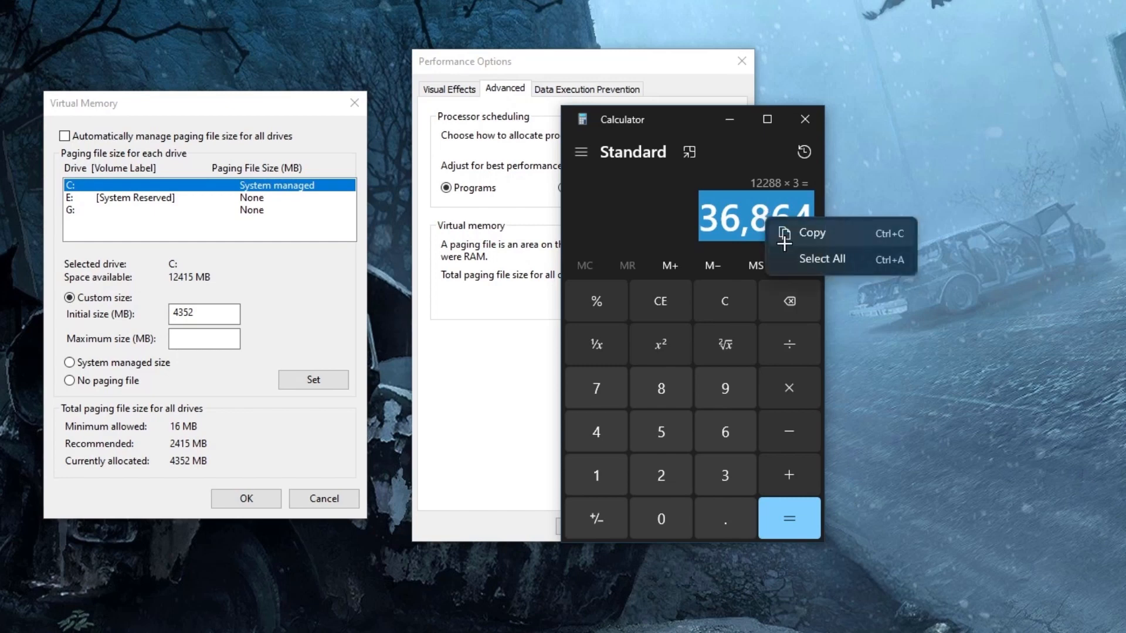
{"action": "left_click", "coordinate": [792, 241]}
{"action": "right_click", "coordinate": [202, 338]}
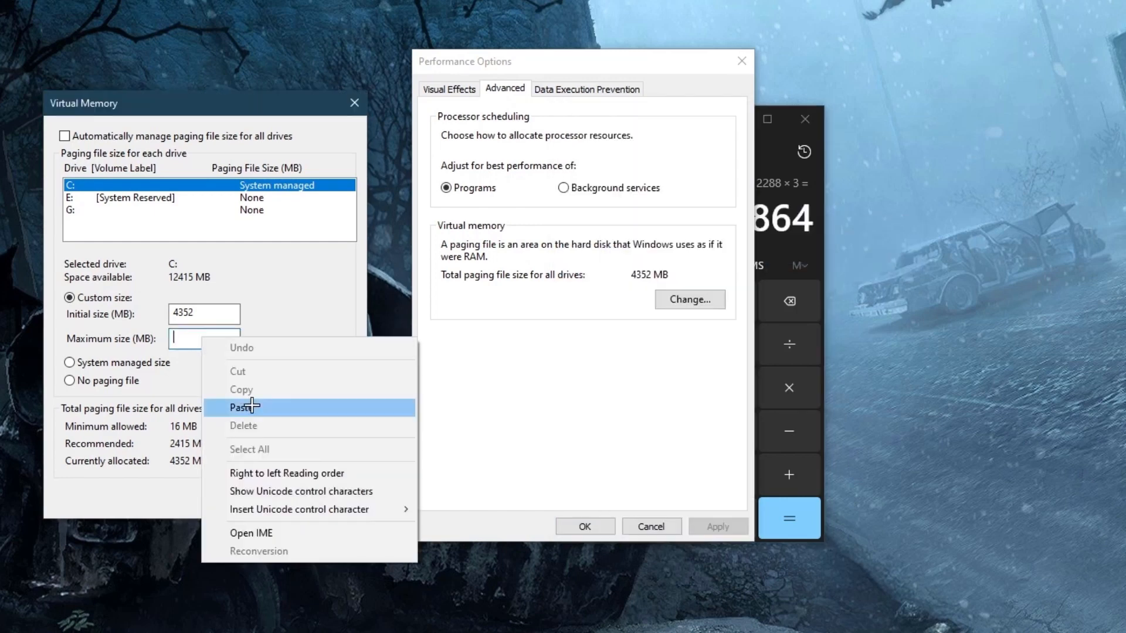
{"action": "left_click", "coordinate": [254, 405]}
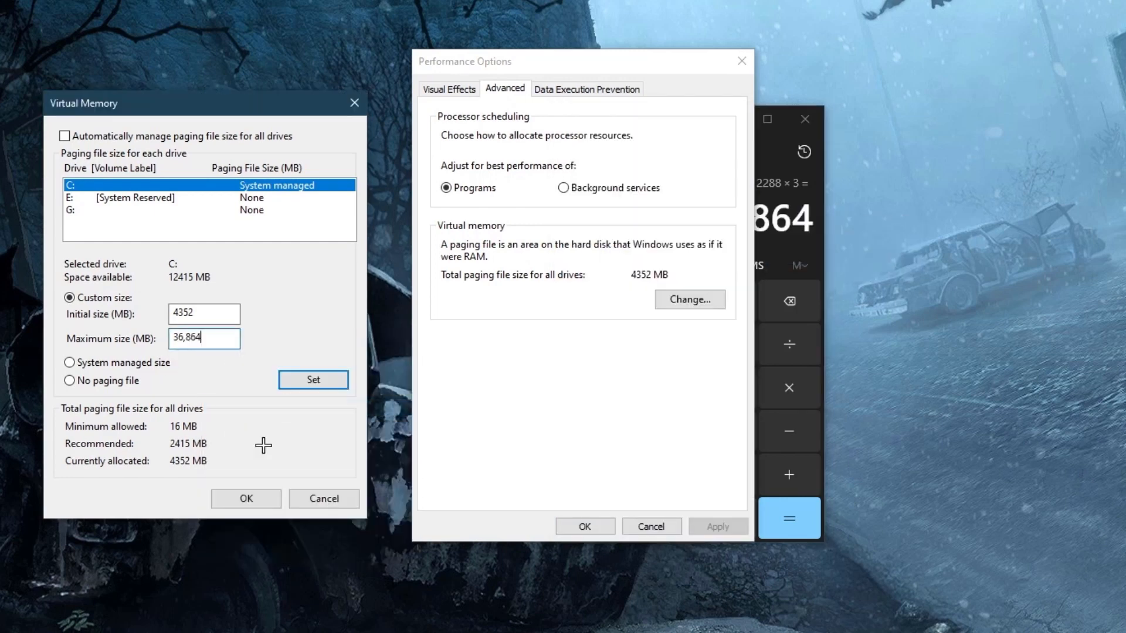
{"action": "left_click", "coordinate": [316, 380]}
{"action": "left_click", "coordinate": [234, 498]}
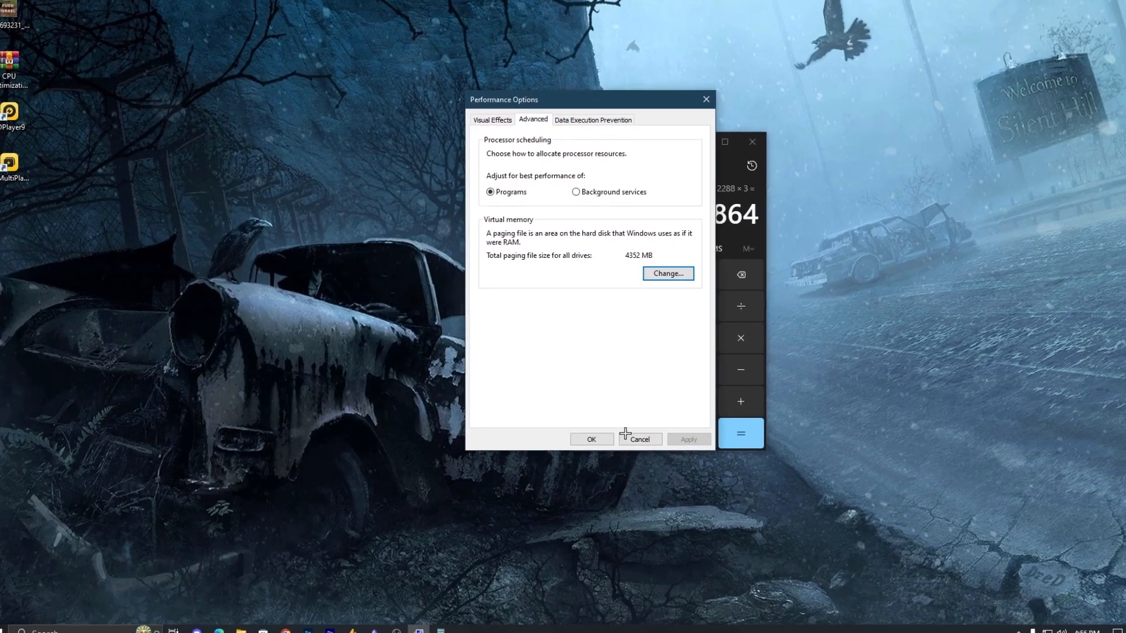
Step: Close the Performance Options dialog and the Calculator
{"action": "left_click", "coordinate": [632, 436]}
{"action": "left_click_drag", "start_coordinate": [654, 144], "coordinate": [637, 201]}
{"action": "left_click", "coordinate": [733, 201]}
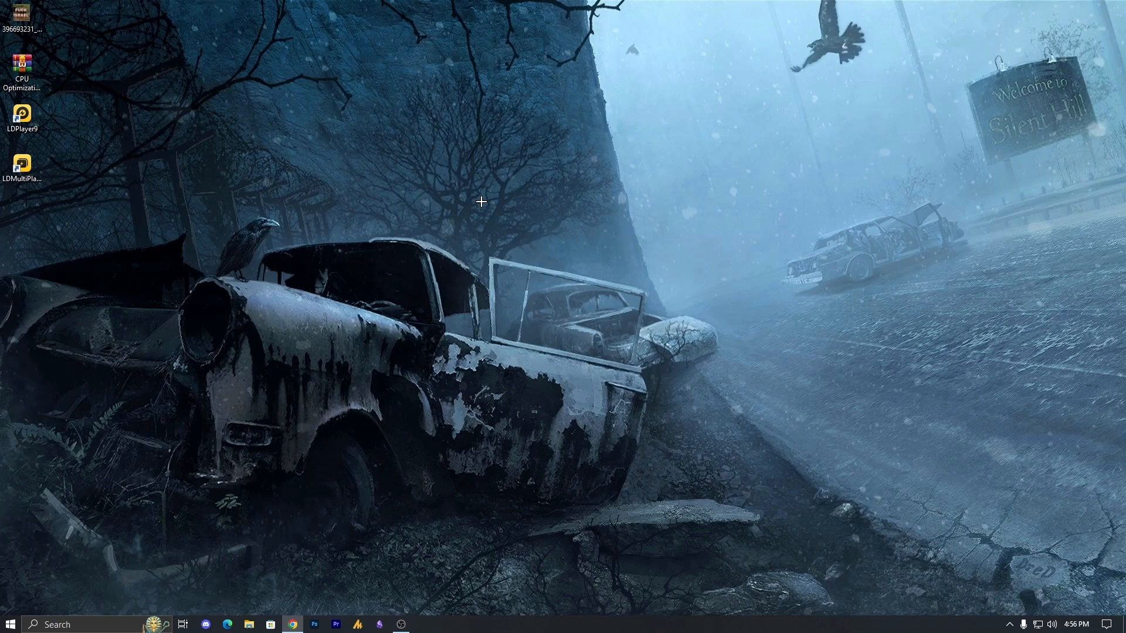
Step: Search Windows for power options, open Power & sleep settings and go to the additional power settings
{"action": "key", "text": "super+s"}
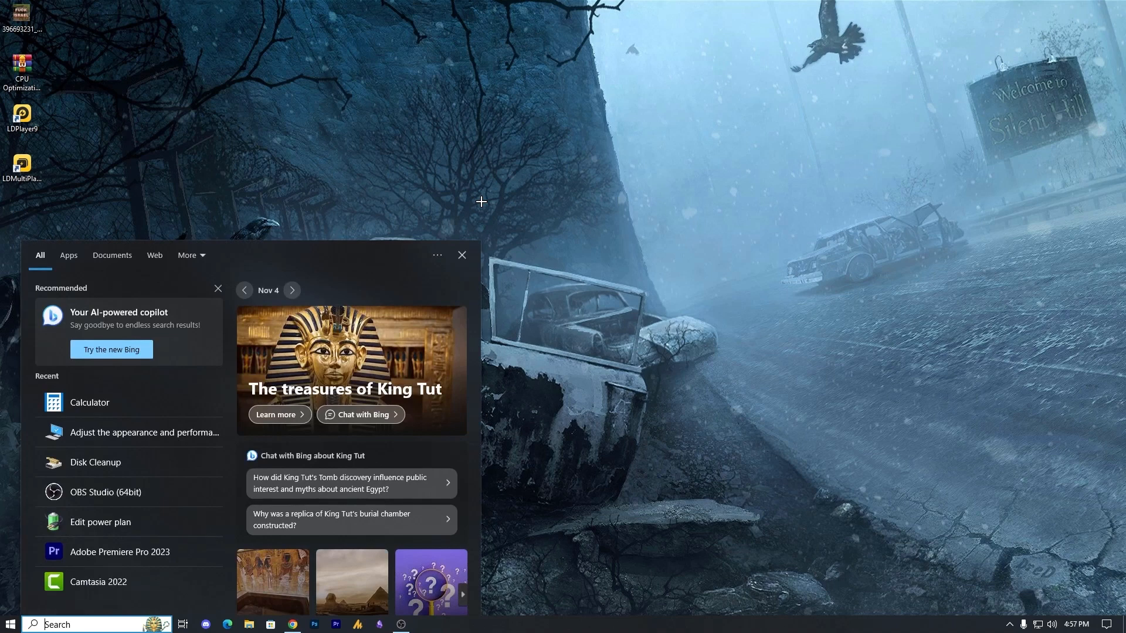
{"action": "type", "text": "power optio"}
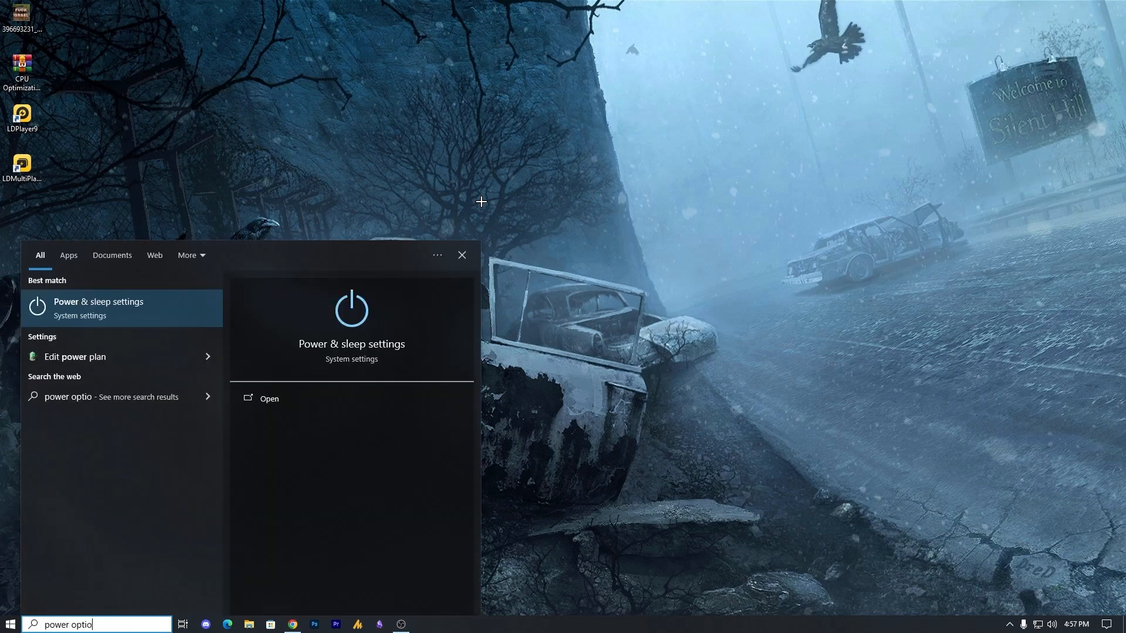
{"action": "key", "text": "Down"}
{"action": "key", "text": "Up"}
{"action": "key", "text": "Return"}
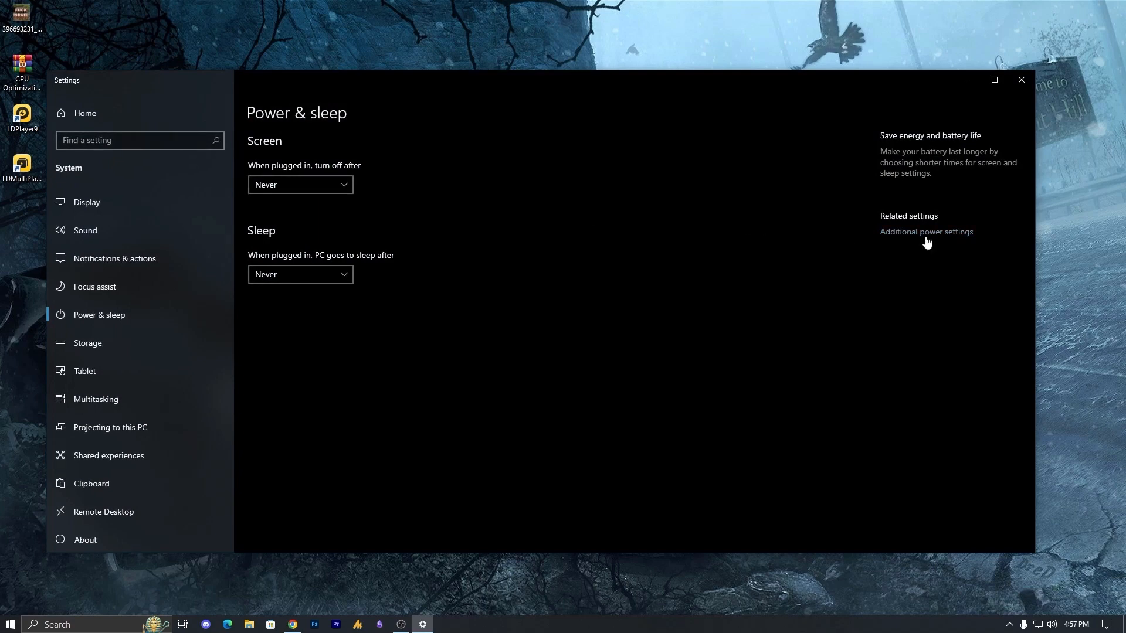
{"action": "left_click", "coordinate": [943, 233]}
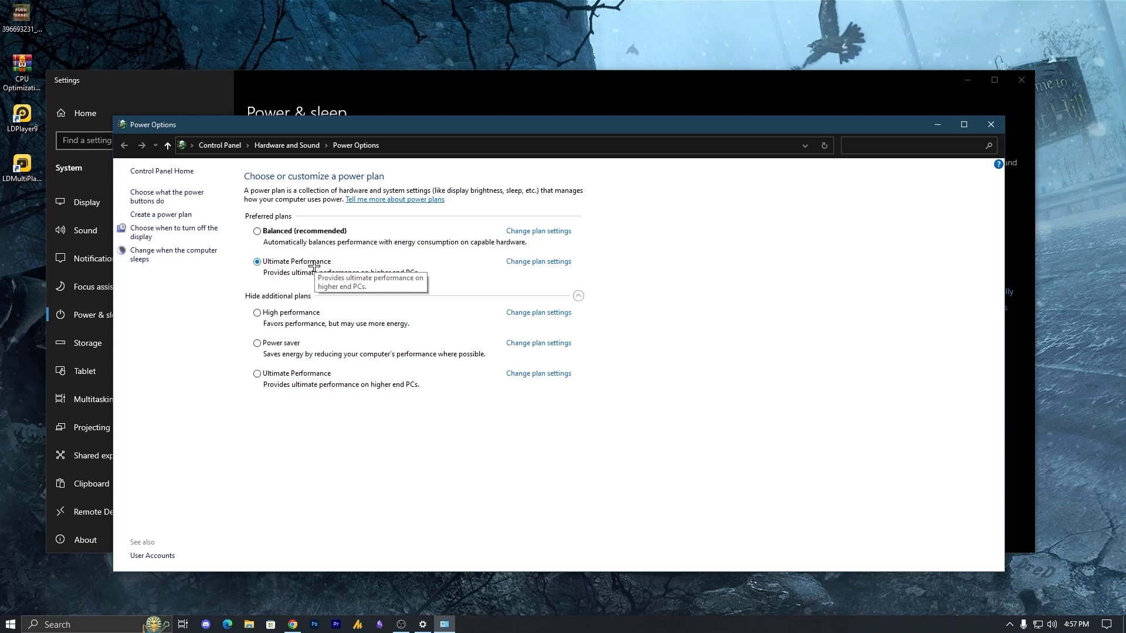
Step: Bring up Chrome briefly, and close the Power Options and Settings windows
{"action": "left_click", "coordinate": [292, 624]}
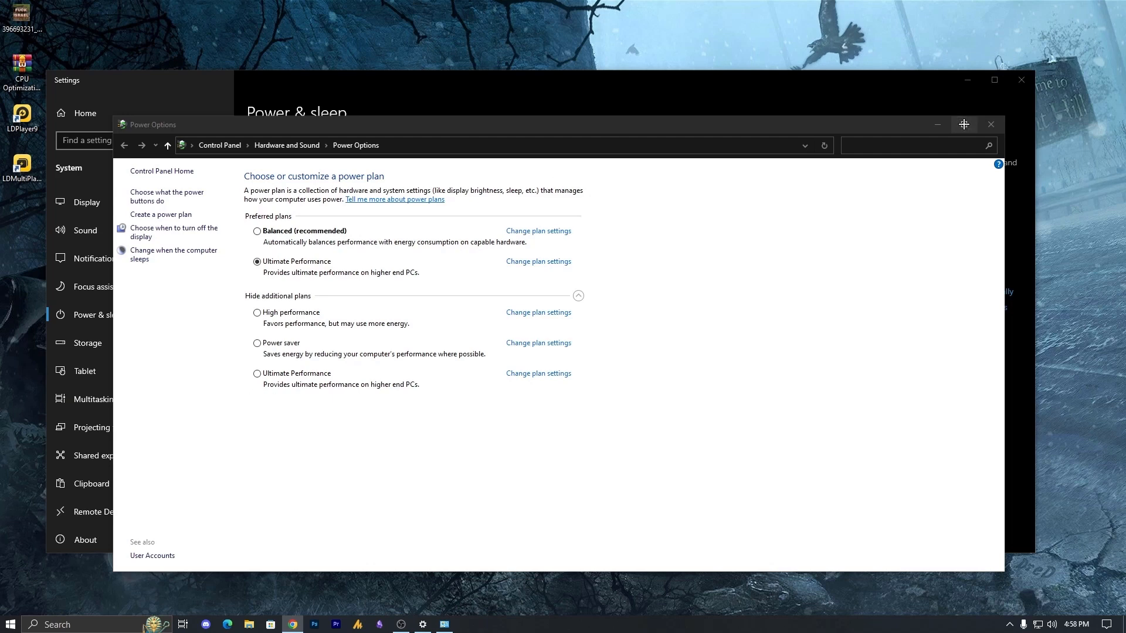
{"action": "left_click", "coordinate": [991, 125]}
{"action": "left_click", "coordinate": [1026, 86]}
Step: Search for PowerShell and open Windows PowerShell as administrator
{"action": "key", "text": "super"}
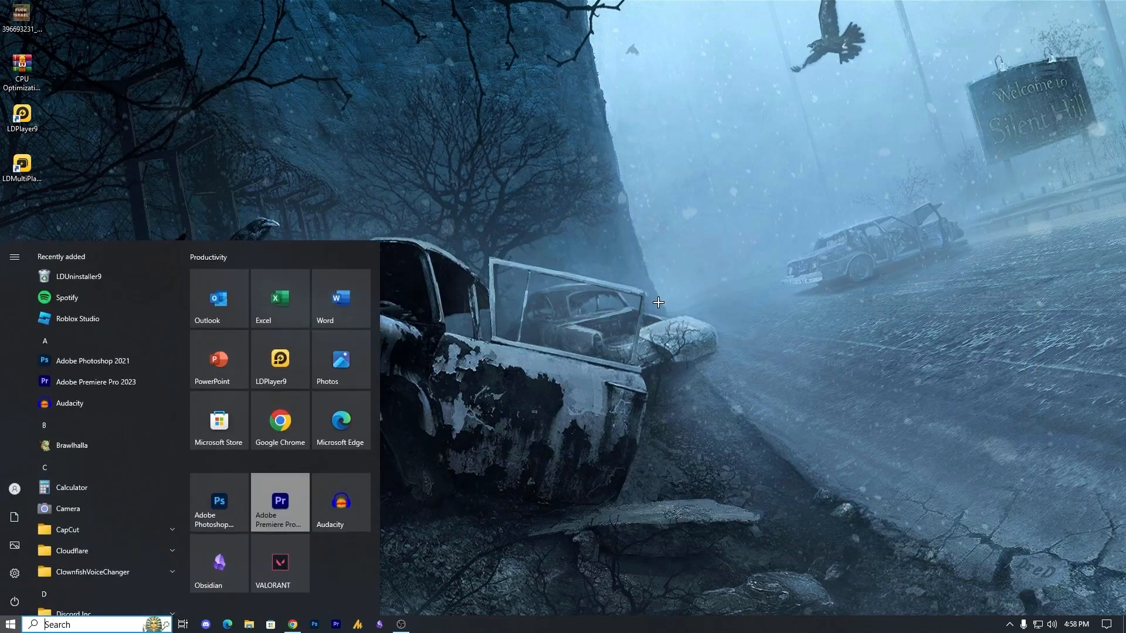
{"action": "type", "text": "power"}
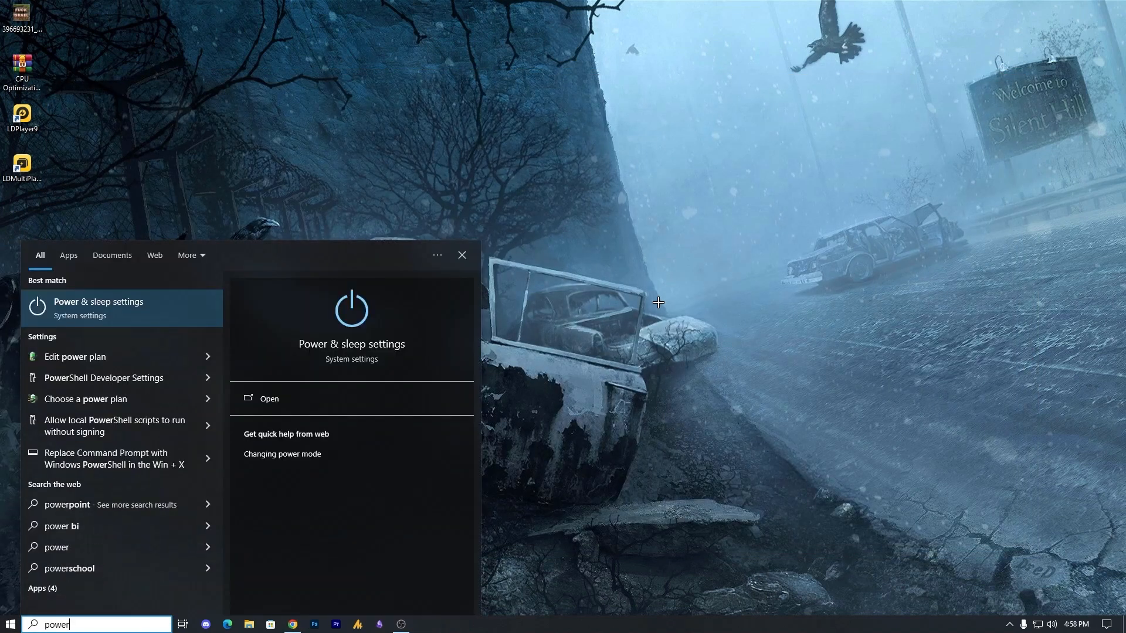
{"action": "type", "text": "sh"}
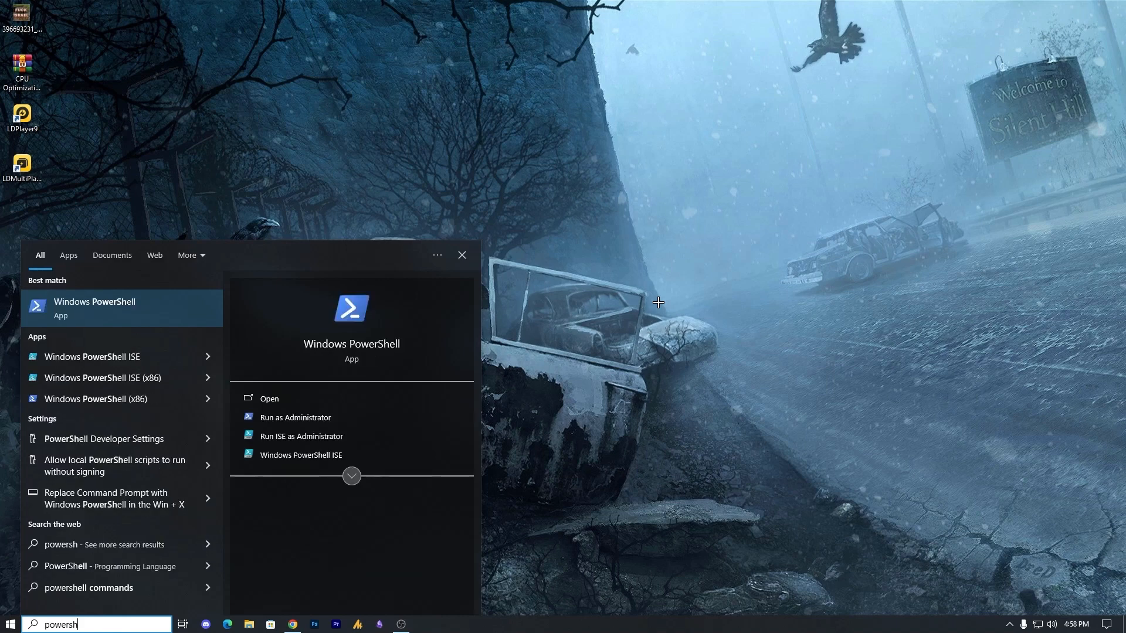
{"action": "key", "text": "shift+F10"}
{"action": "key", "text": "Return"}
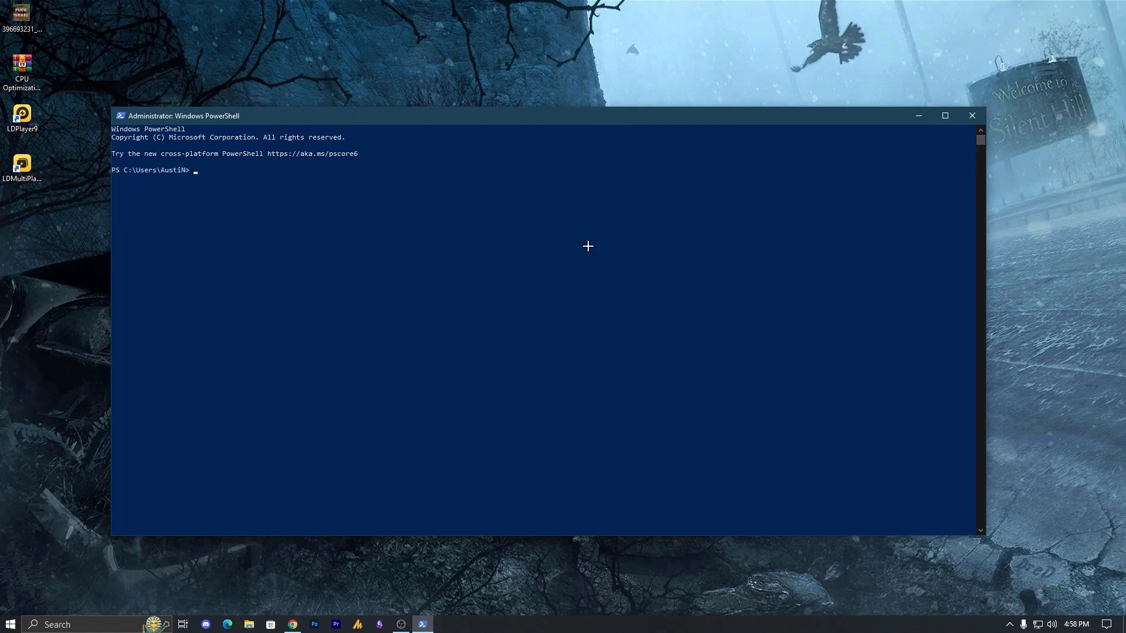
Step: Run "powercfg -duplicatescheme e9a42b02-d5df-448d-aa00-03f14749eb61" in PowerShell to add the Ultimate Performance power plan
{"action": "key", "text": "alt+Tab"}
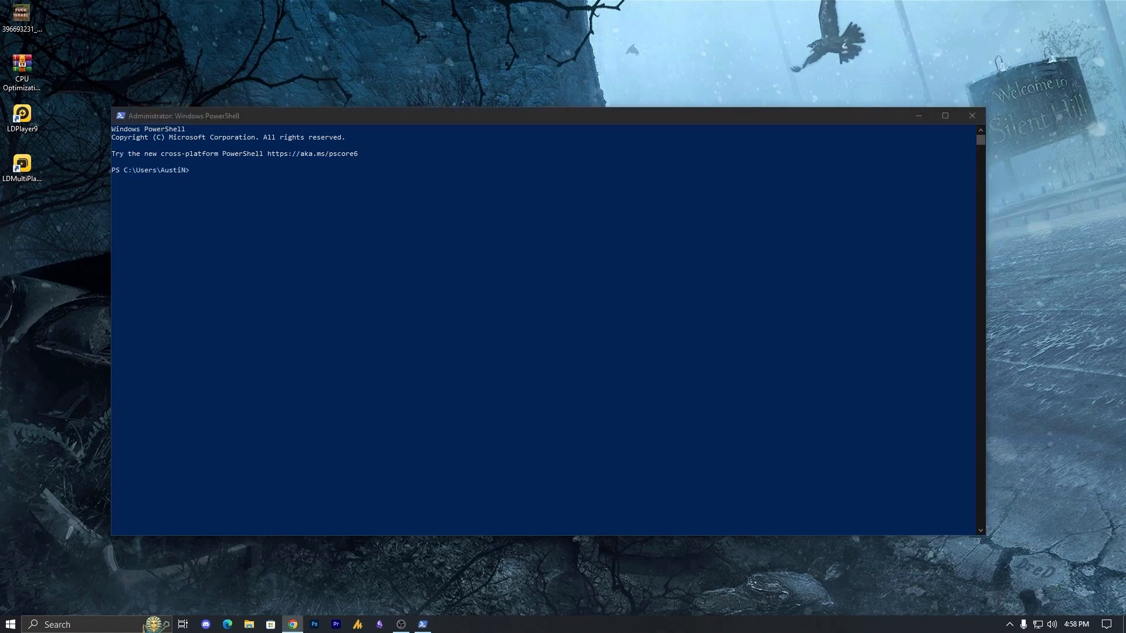
{"action": "left_click", "coordinate": [404, 194]}
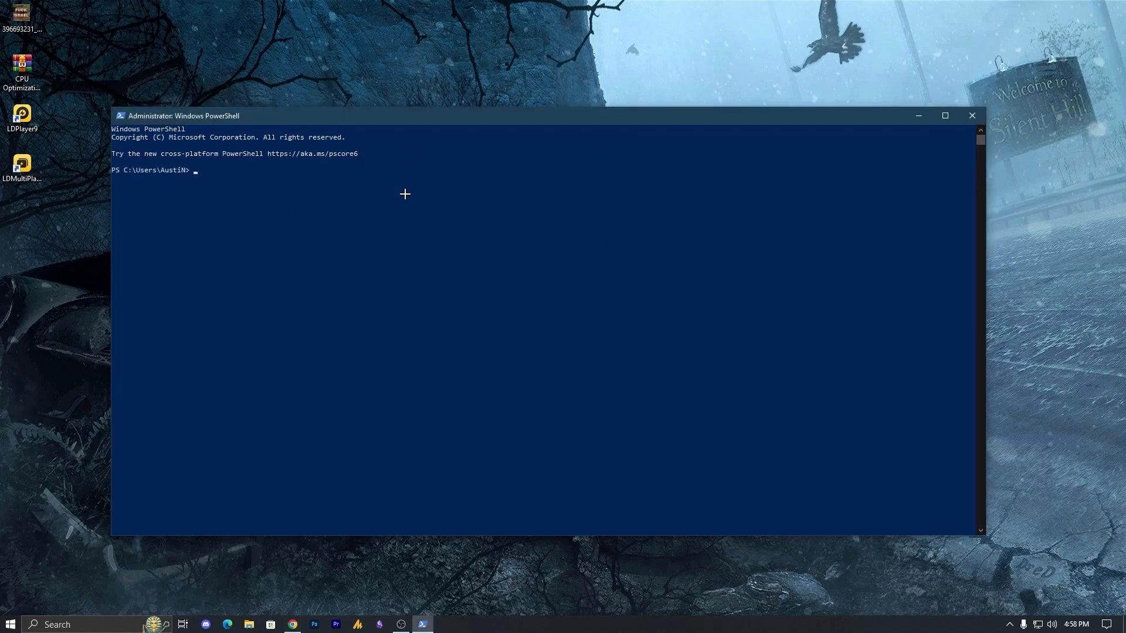
{"action": "type", "text": "powercfg -duplicatescheme e9a42b02-d5df-448d-aa00-03f14749eb61"}
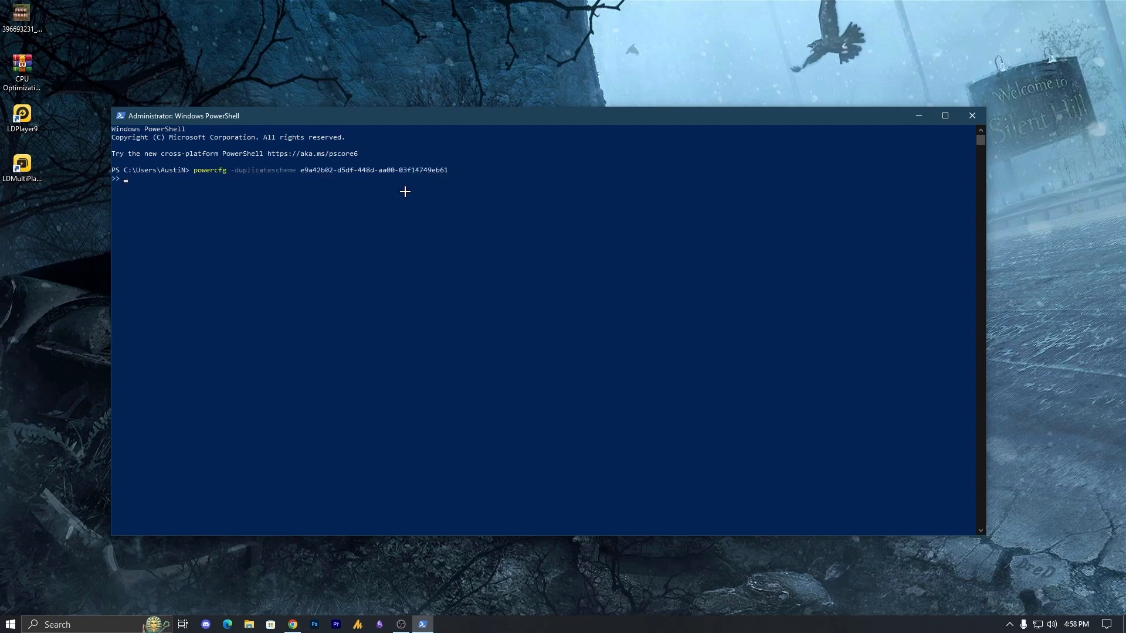
{"action": "key", "text": "Return"}
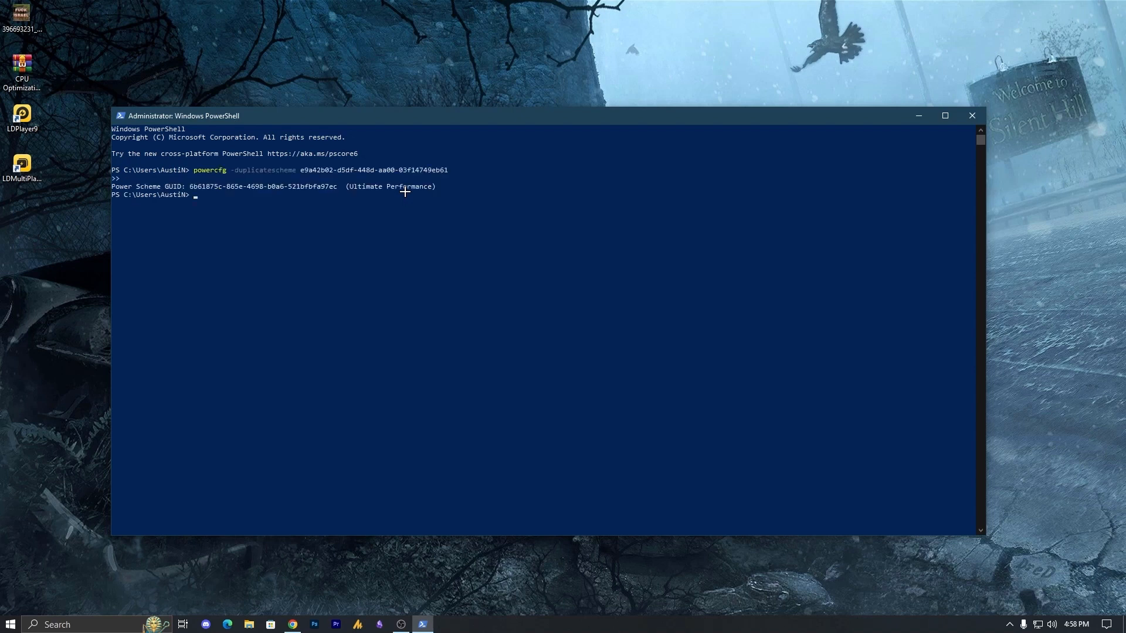
Step: Highlight the Ultimate Performance name in the output, close PowerShell, and search Windows for "power" to open Edit Plan Settings
{"action": "left_click_drag", "start_coordinate": [350, 186], "coordinate": [435, 186]}
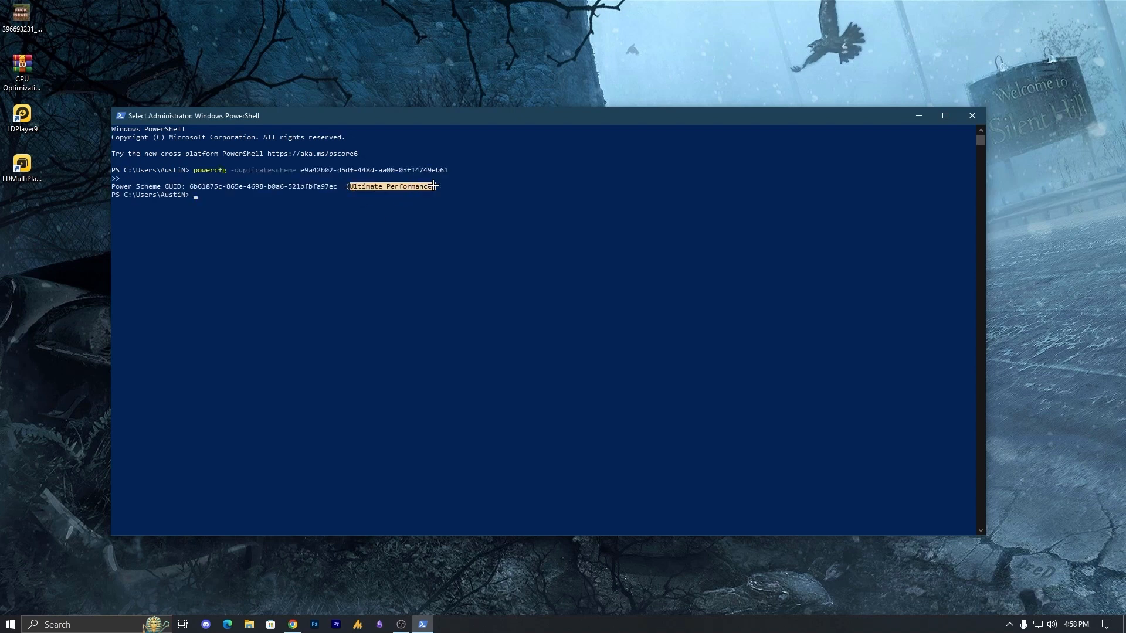
{"action": "left_click", "coordinate": [972, 115]}
{"action": "key", "text": "super"}
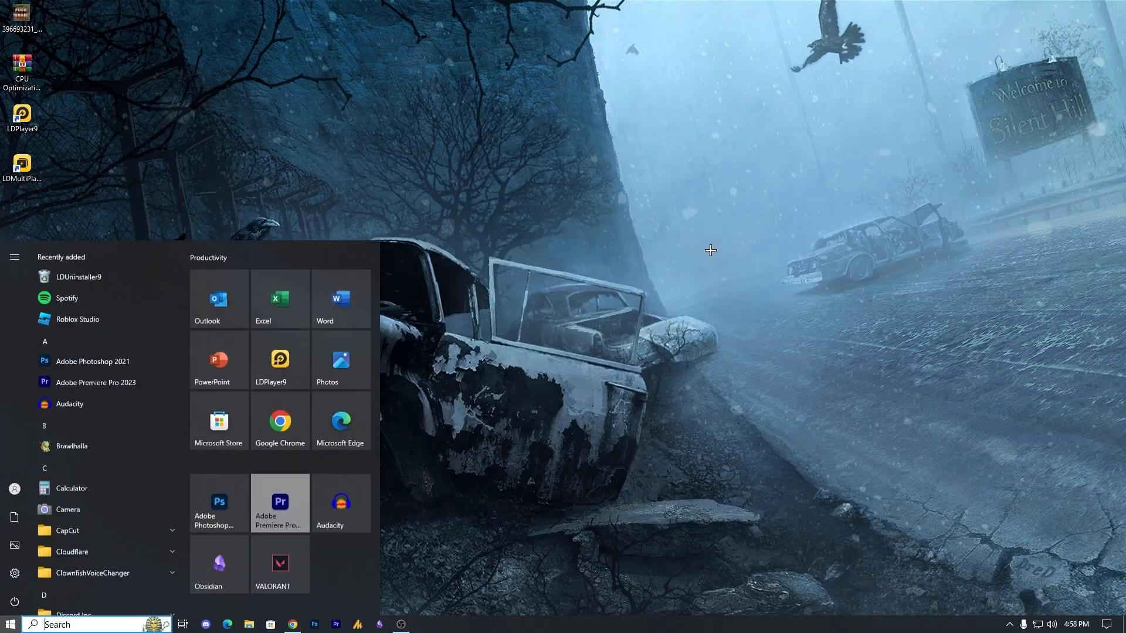
{"action": "type", "text": "power"}
{"action": "key", "text": "Down"}
{"action": "key", "text": "Return"}
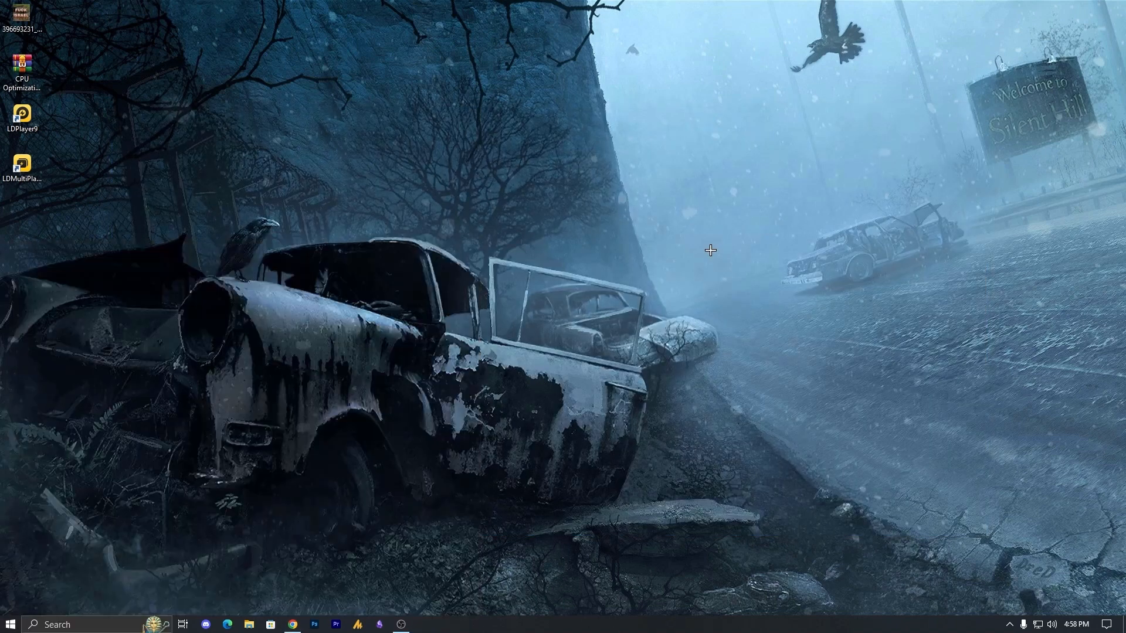
Step: Choose the active Ultimate Performance plan in the advanced power settings, confirm it, and close the power windows
{"action": "left_click", "coordinate": [423, 278]}
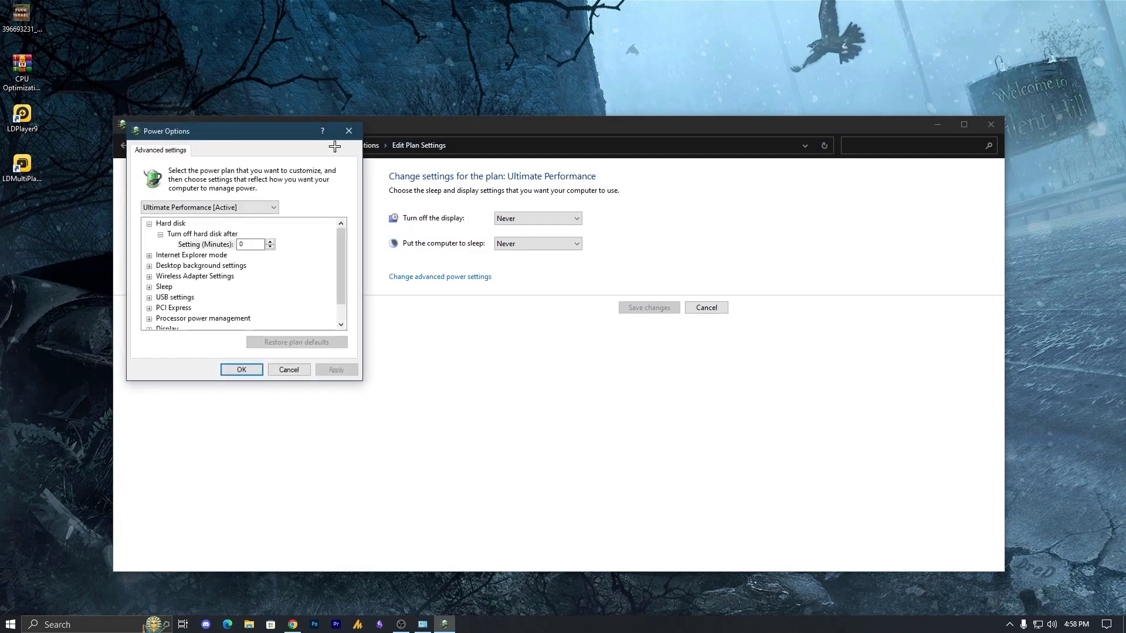
{"action": "left_click", "coordinate": [208, 207]}
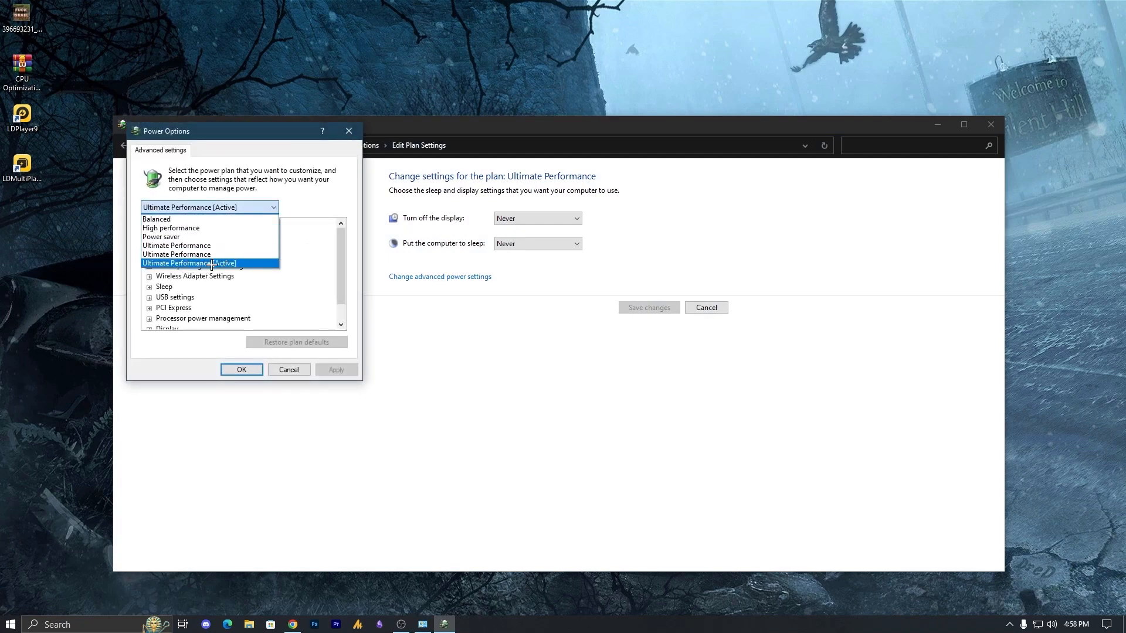
{"action": "left_click", "coordinate": [170, 263]}
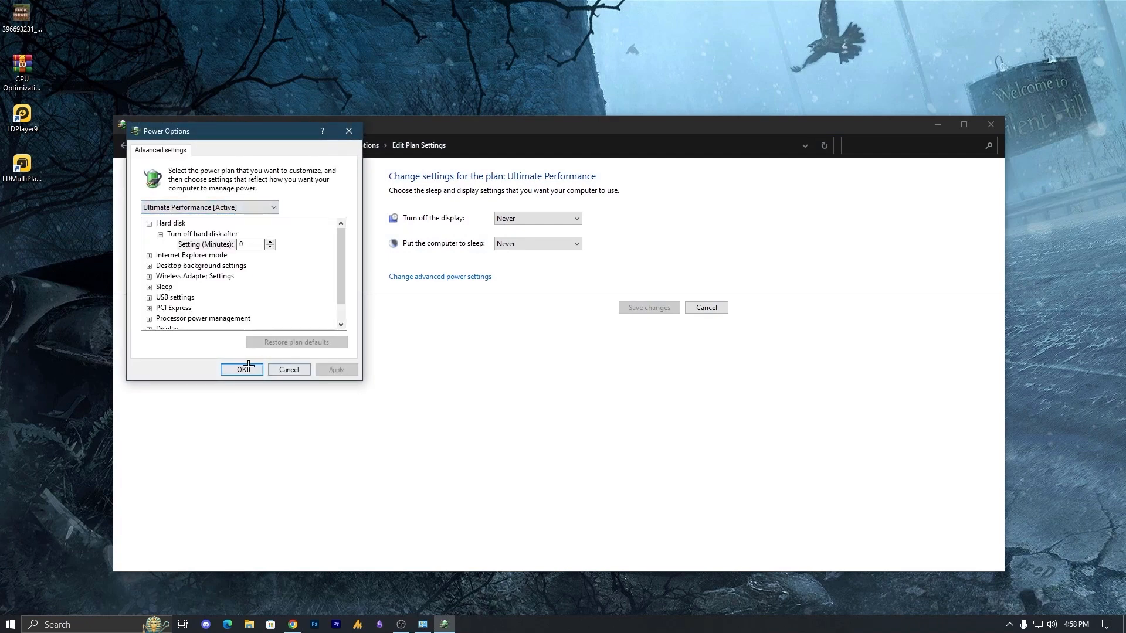
{"action": "key", "text": "Return"}
{"action": "left_click", "coordinate": [991, 125]}
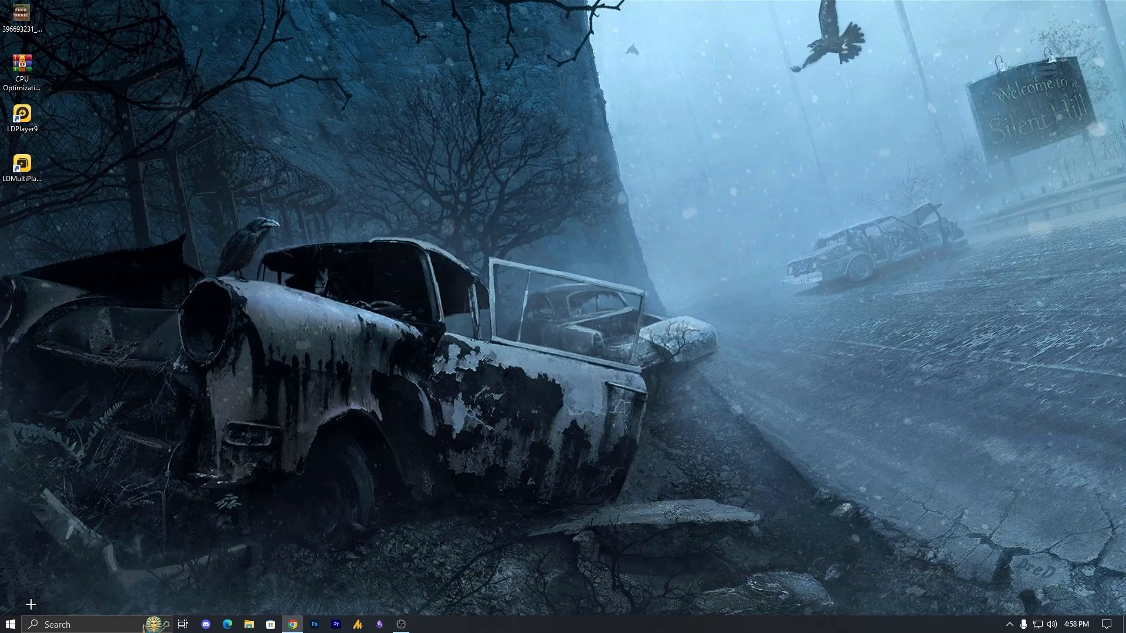
Step: Open the Background apps page in the Privacy section of Windows Settings
{"action": "left_click", "coordinate": [10, 625]}
{"action": "left_click", "coordinate": [14, 574]}
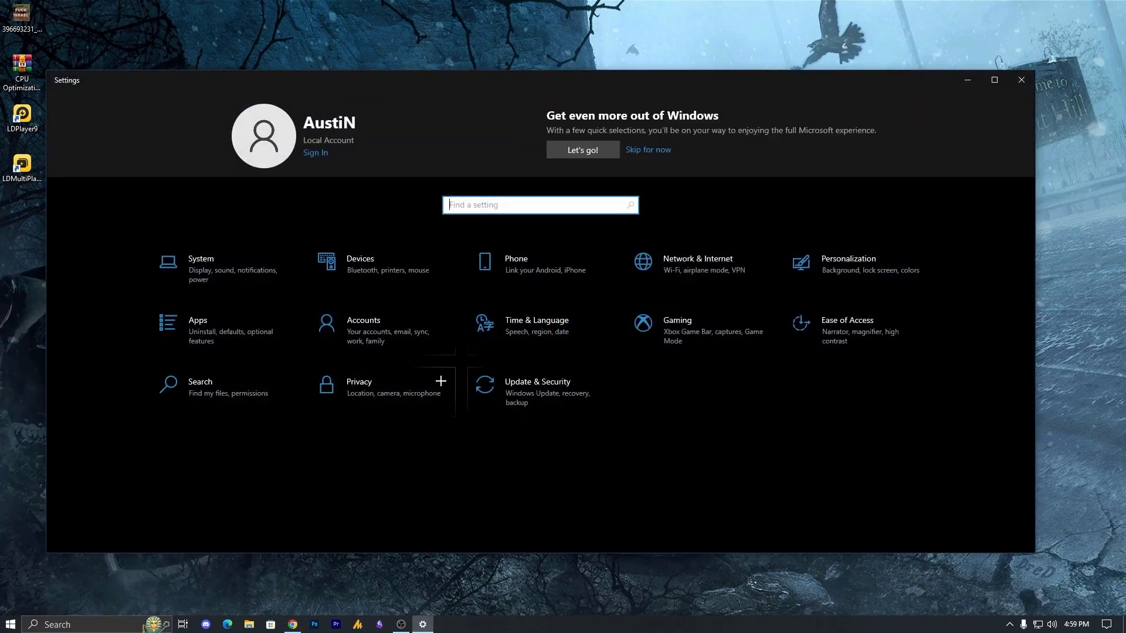
{"action": "left_click", "coordinate": [370, 397]}
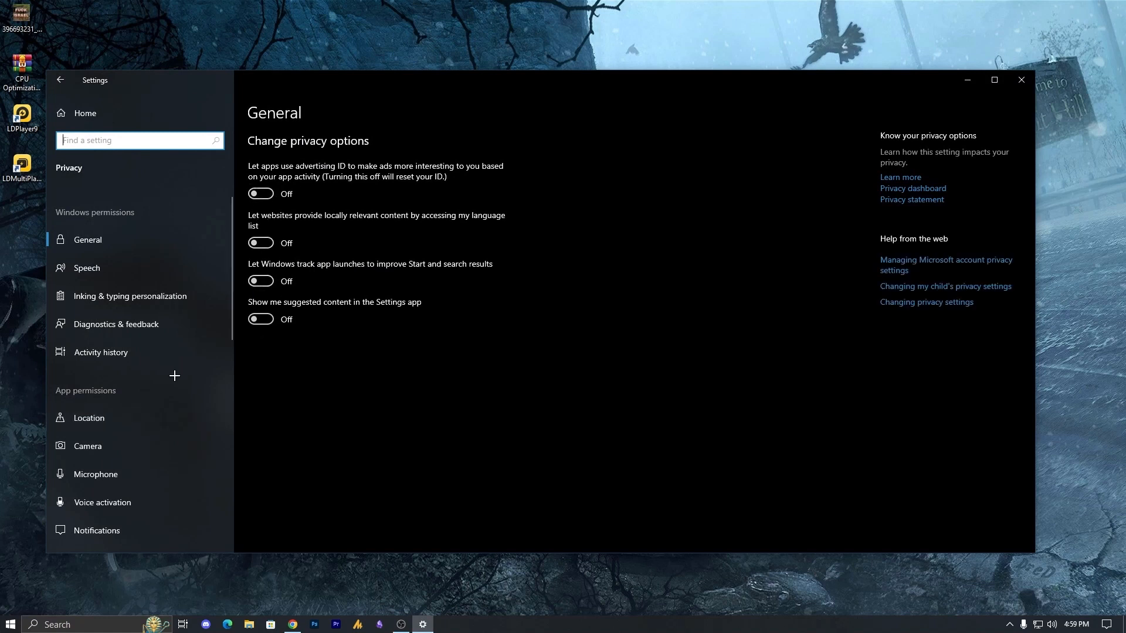
{"action": "scroll", "coordinate": [173, 371], "scroll_direction": "down", "scroll_amount": 5}
{"action": "scroll", "coordinate": [138, 425], "scroll_direction": "down", "scroll_amount": 5}
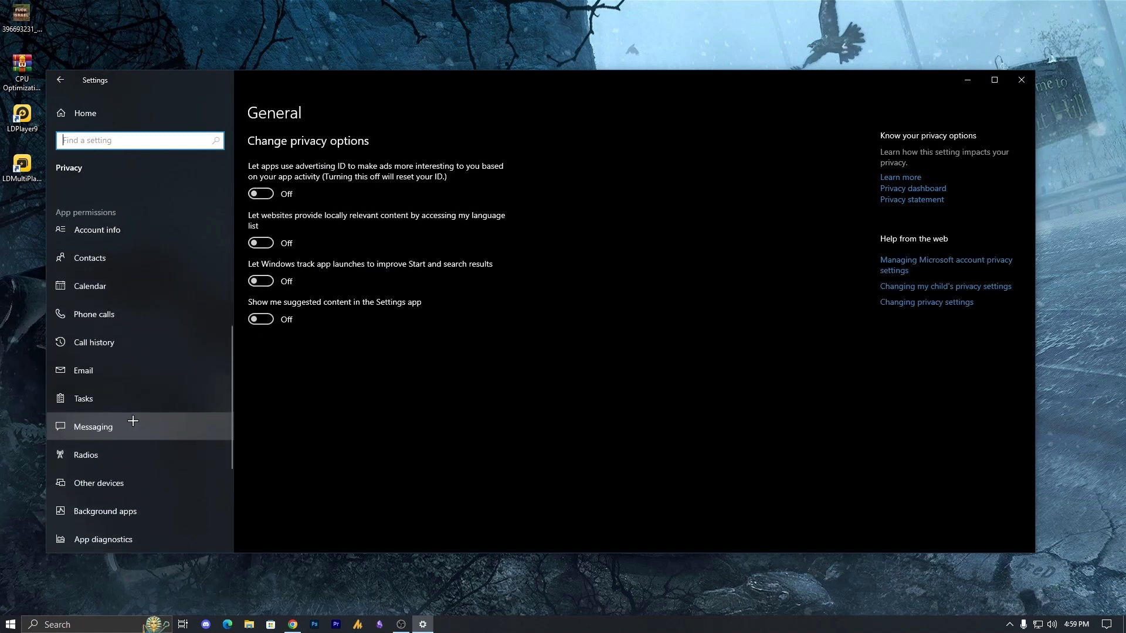
{"action": "left_click", "coordinate": [133, 411]}
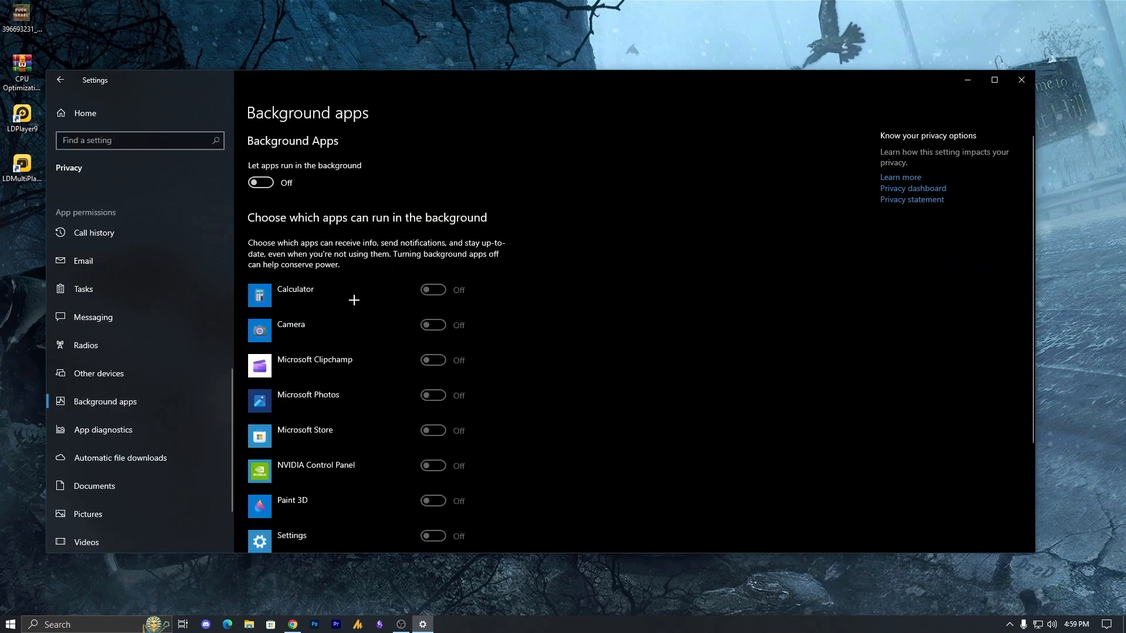
Step: Toggle "Let apps run in the background" on and back off, check the app list, and close Settings
{"action": "left_click", "coordinate": [262, 182]}
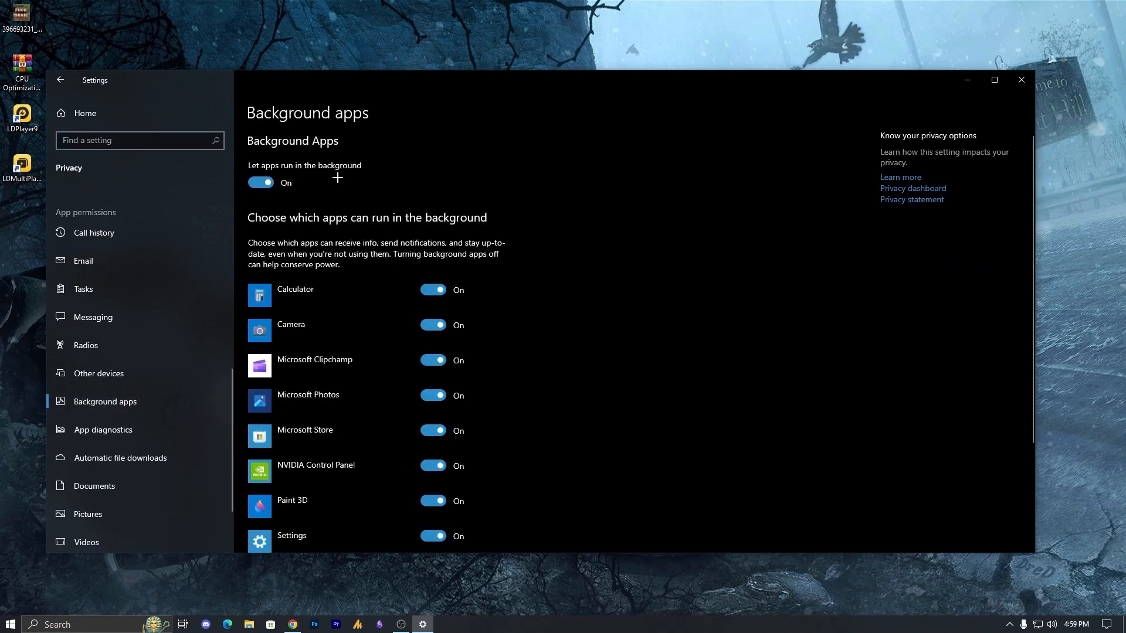
{"action": "left_click", "coordinate": [262, 183]}
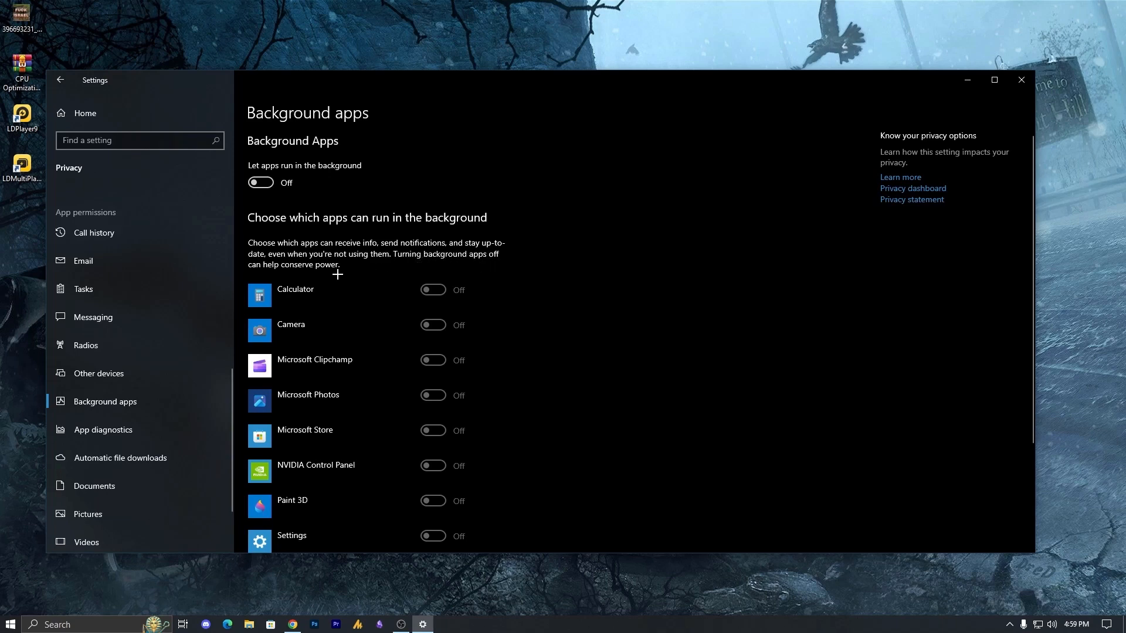
{"action": "scroll", "coordinate": [358, 369], "scroll_direction": "down", "scroll_amount": 3}
{"action": "scroll", "coordinate": [362, 379], "scroll_direction": "up", "scroll_amount": 3}
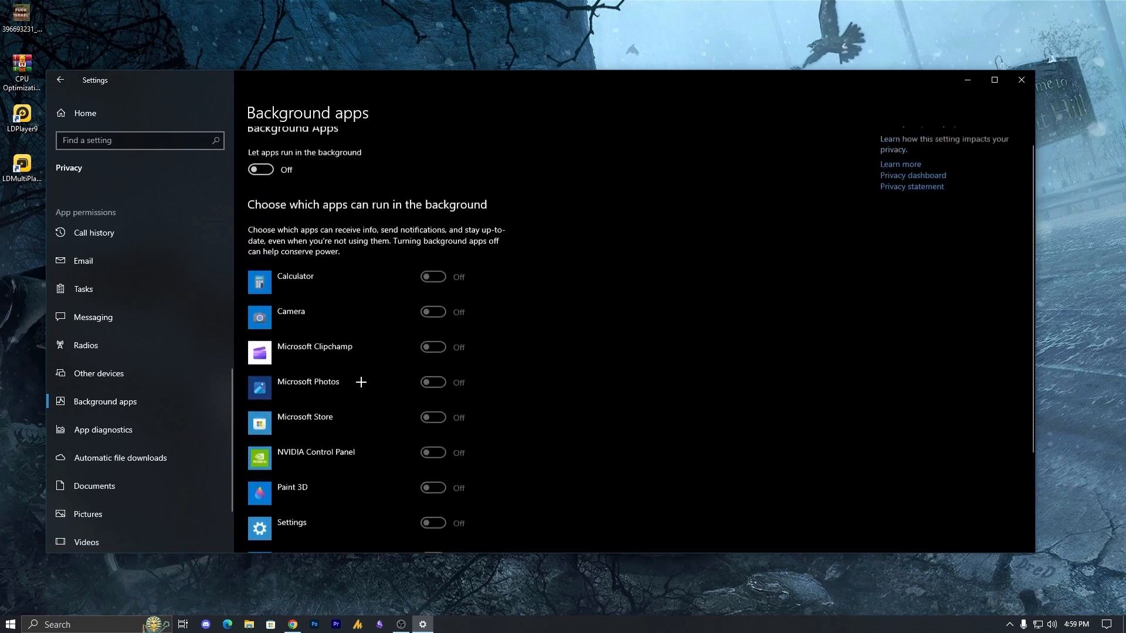
{"action": "left_click", "coordinate": [1022, 80]}
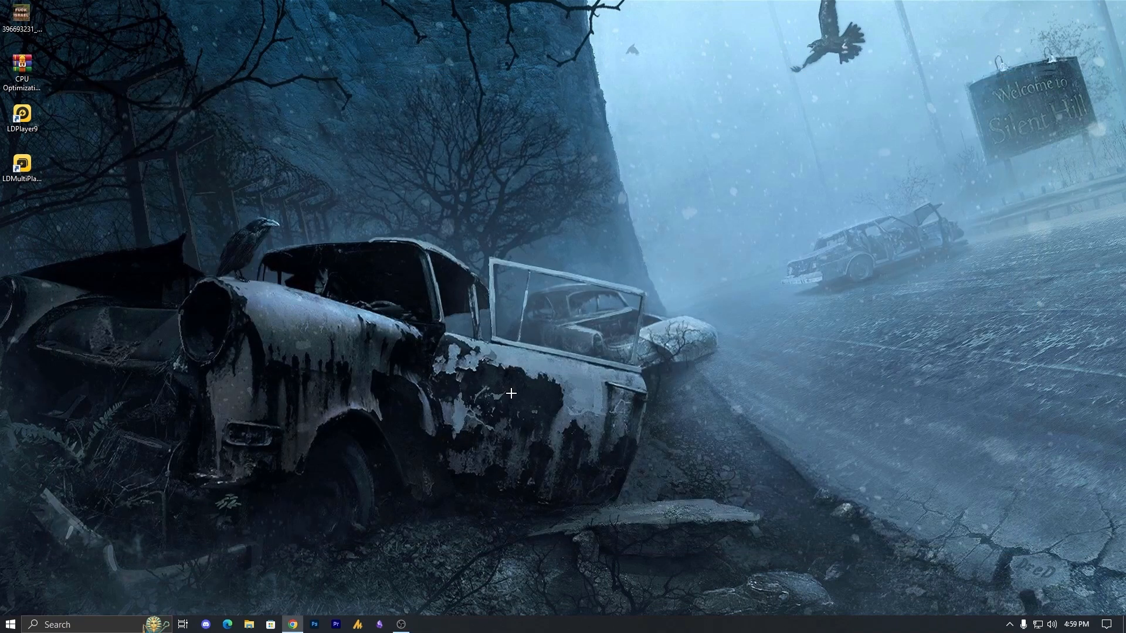
Step: Open System Configuration by searching for msconfig, and choose Selective startup after briefly trying Normal startup
{"action": "key", "text": "super"}
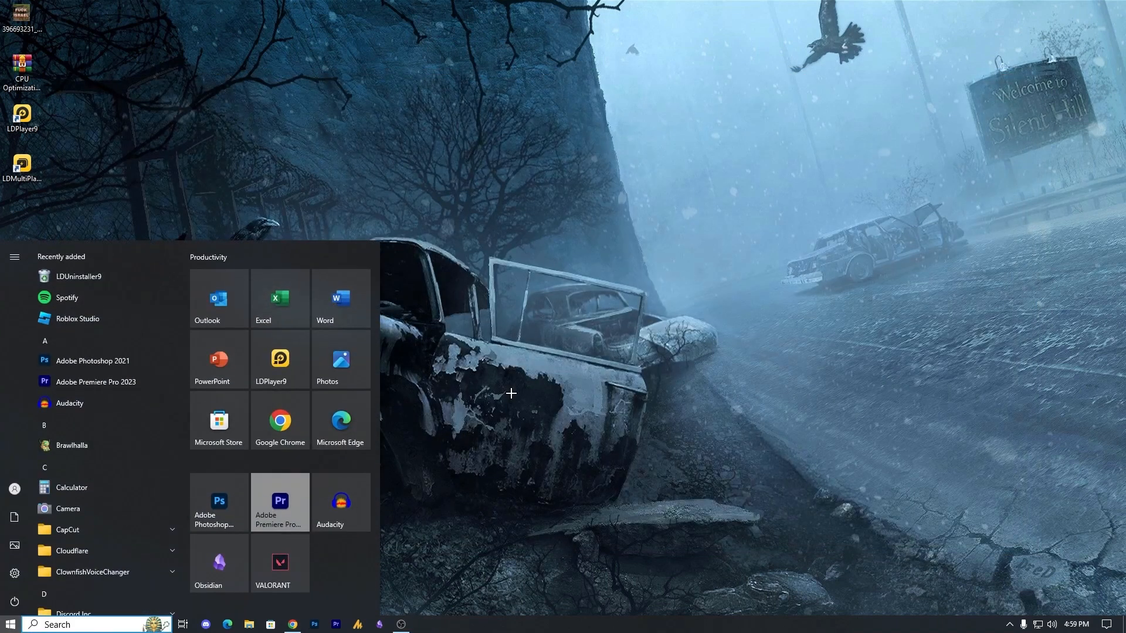
{"action": "type", "text": "msconfig"}
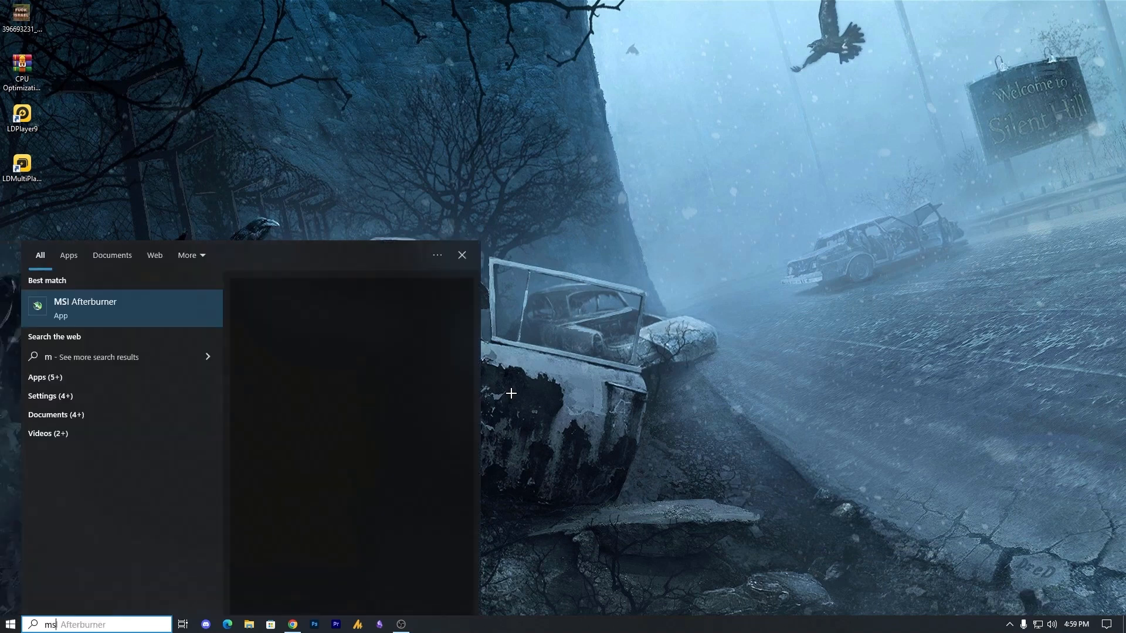
{"action": "key", "text": "Return"}
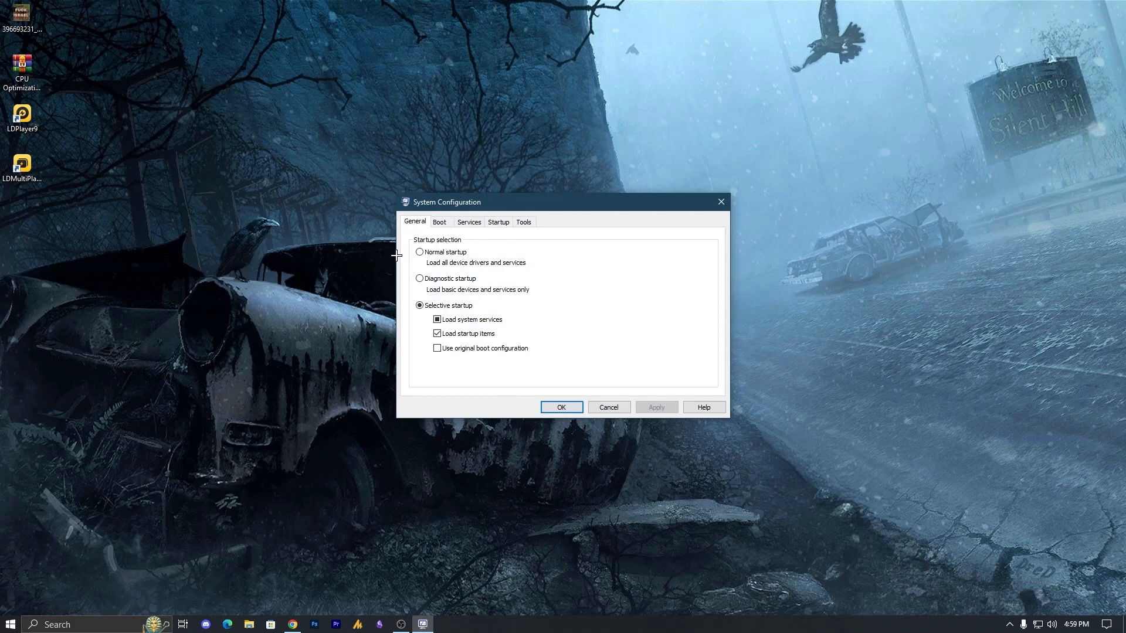
{"action": "left_click", "coordinate": [419, 252]}
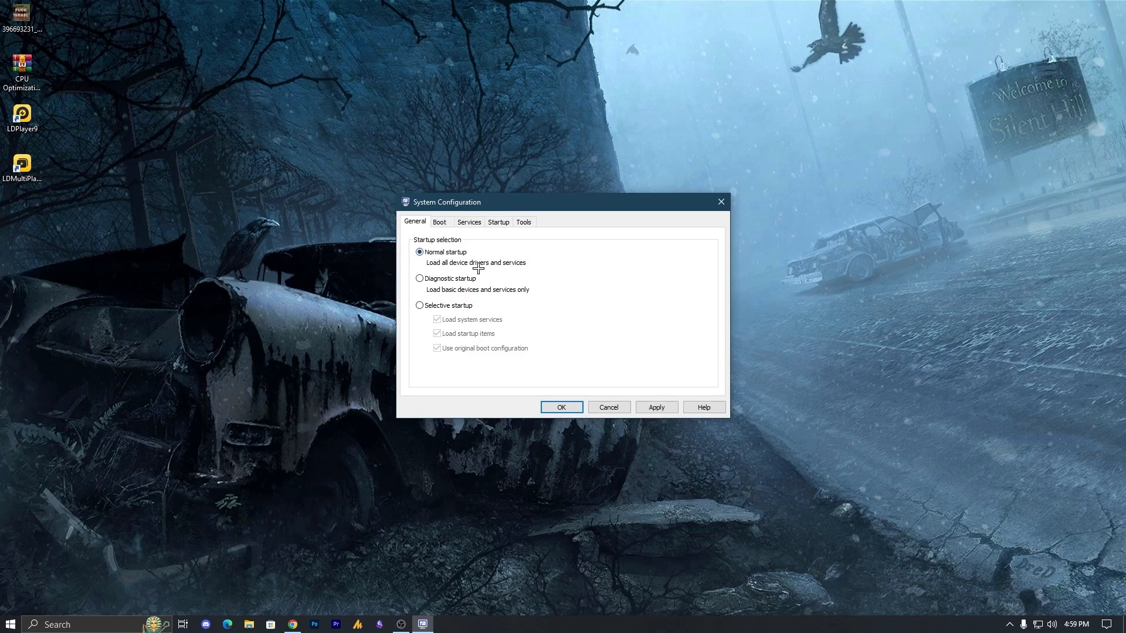
{"action": "left_click", "coordinate": [442, 306]}
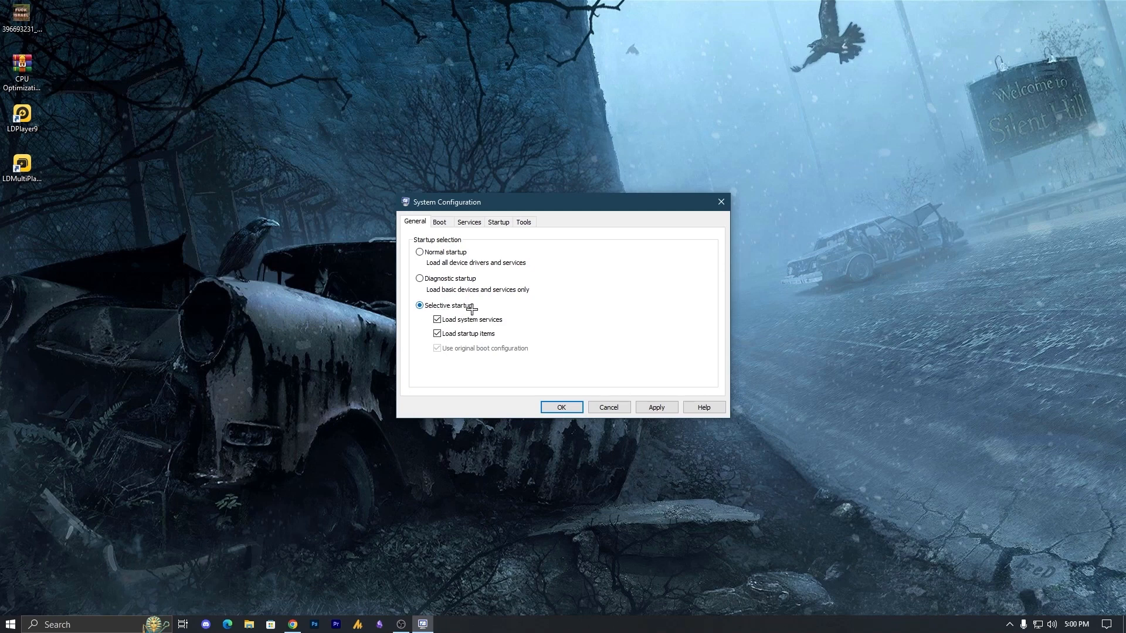
Step: Hide all Microsoft services in System Configuration's services list and look through the remaining entries
{"action": "left_click", "coordinate": [473, 223]}
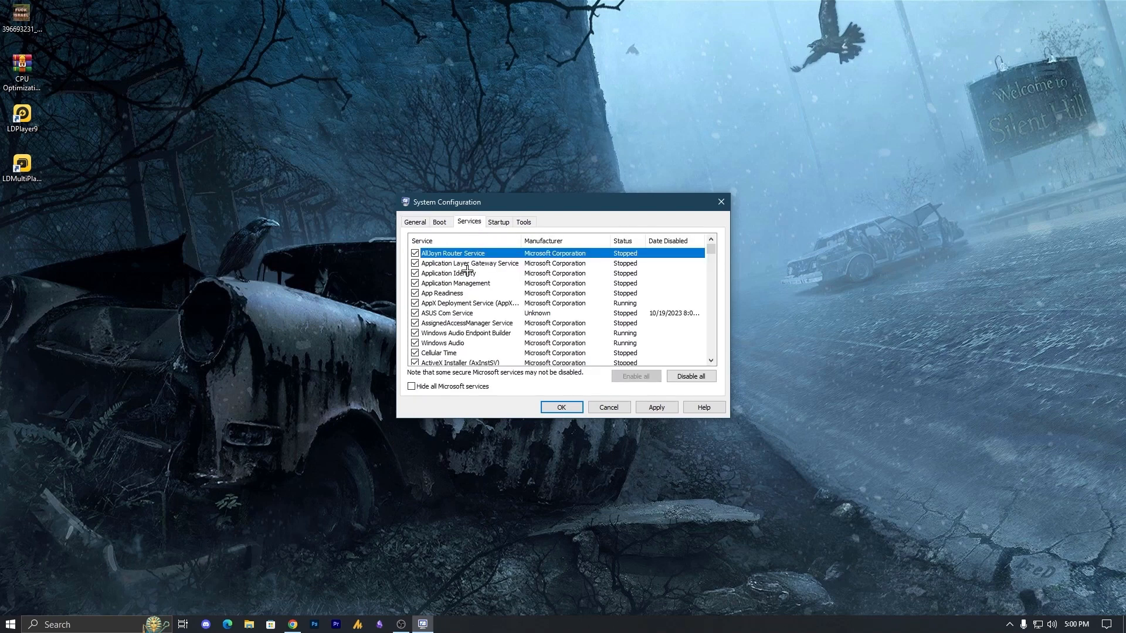
{"action": "left_click", "coordinate": [413, 387]}
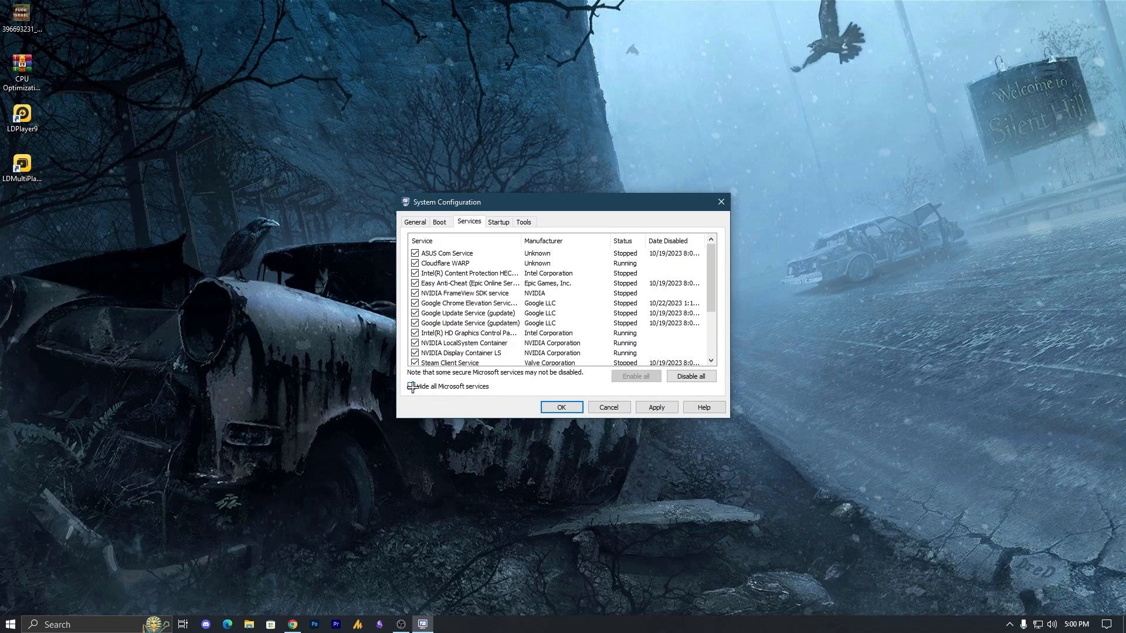
{"action": "scroll", "coordinate": [455, 283], "scroll_direction": "down", "scroll_amount": 2}
{"action": "scroll", "coordinate": [456, 283], "scroll_direction": "down", "scroll_amount": 1}
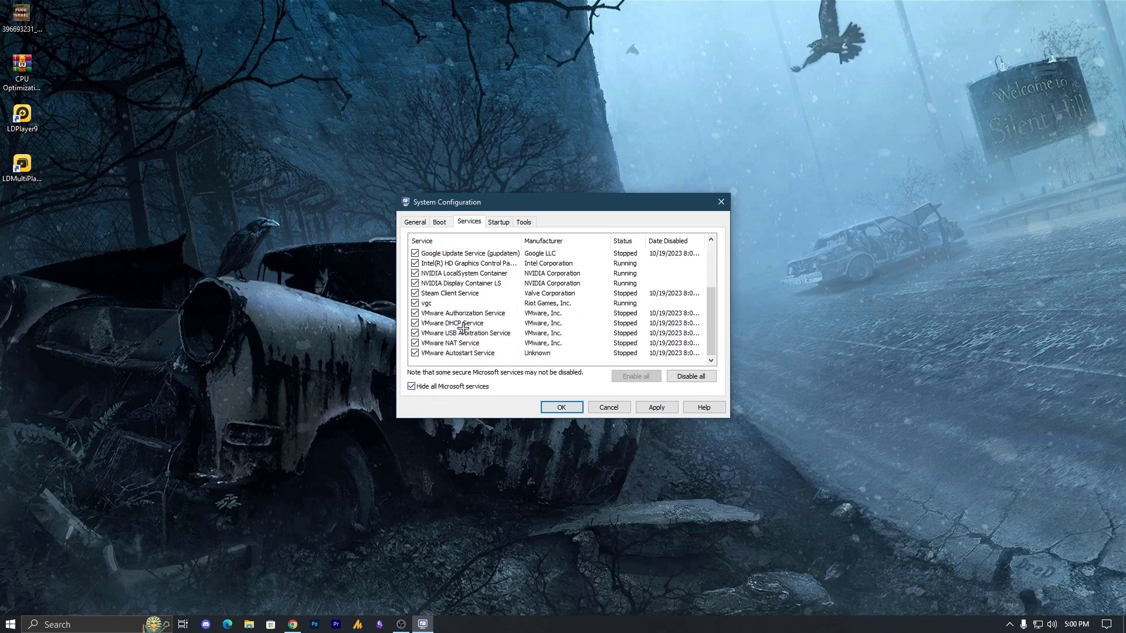
{"action": "scroll", "coordinate": [463, 329], "scroll_direction": "up", "scroll_amount": 3}
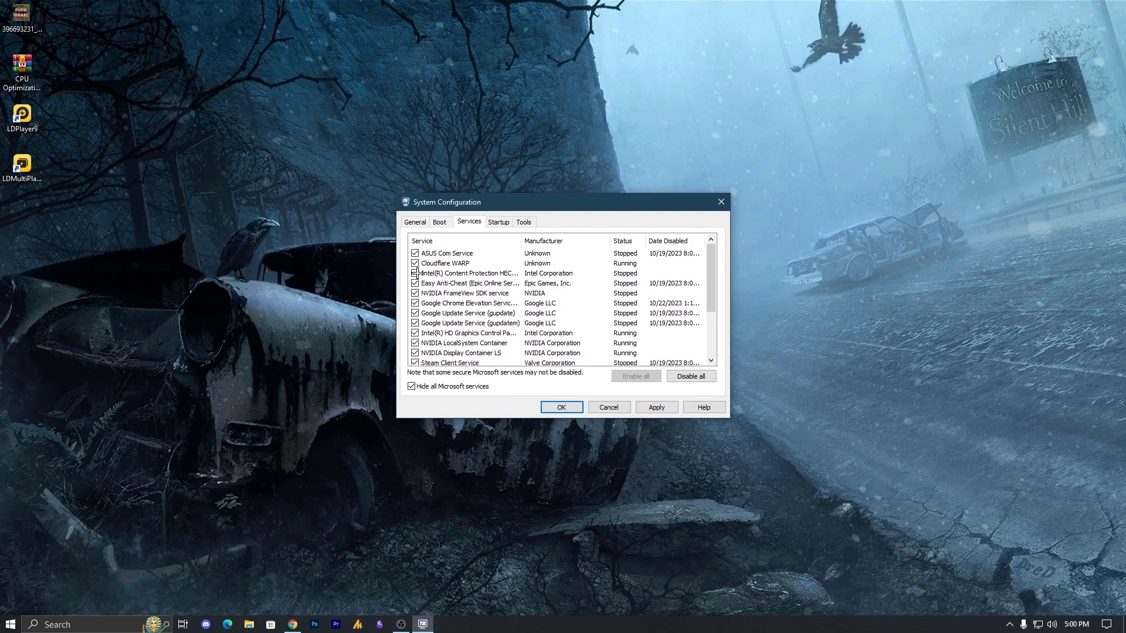
Step: Disable the Google Chrome Elevation Service and both Google Update services (gupdate and gupdatem)
{"action": "left_click", "coordinate": [415, 303]}
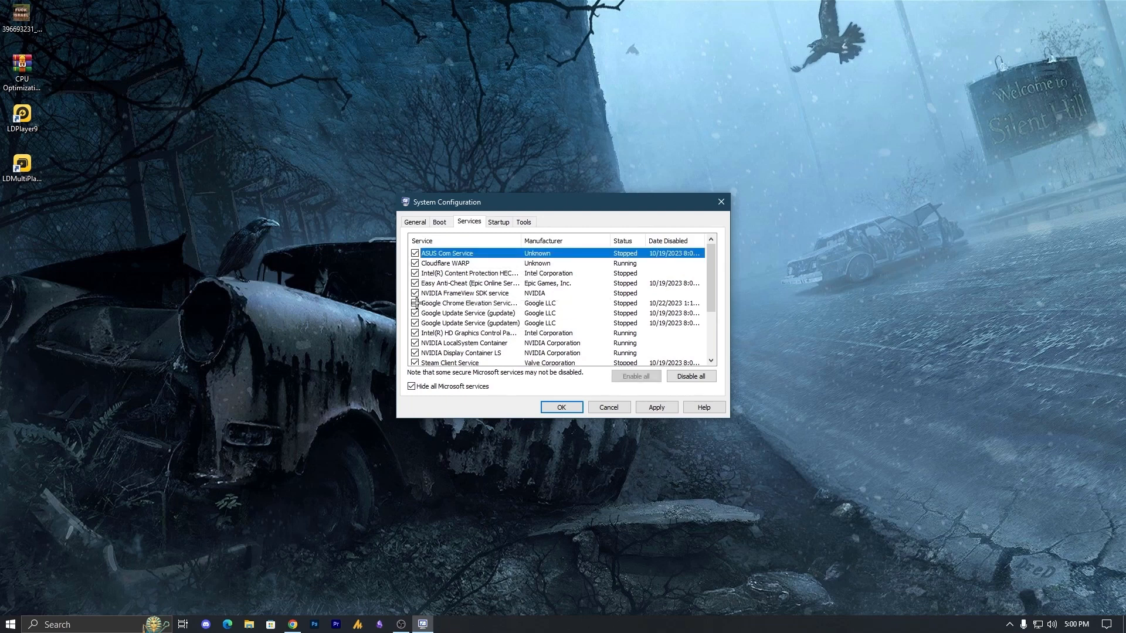
{"action": "left_click", "coordinate": [416, 313]}
{"action": "scroll", "coordinate": [444, 322], "scroll_direction": "down", "scroll_amount": 1}
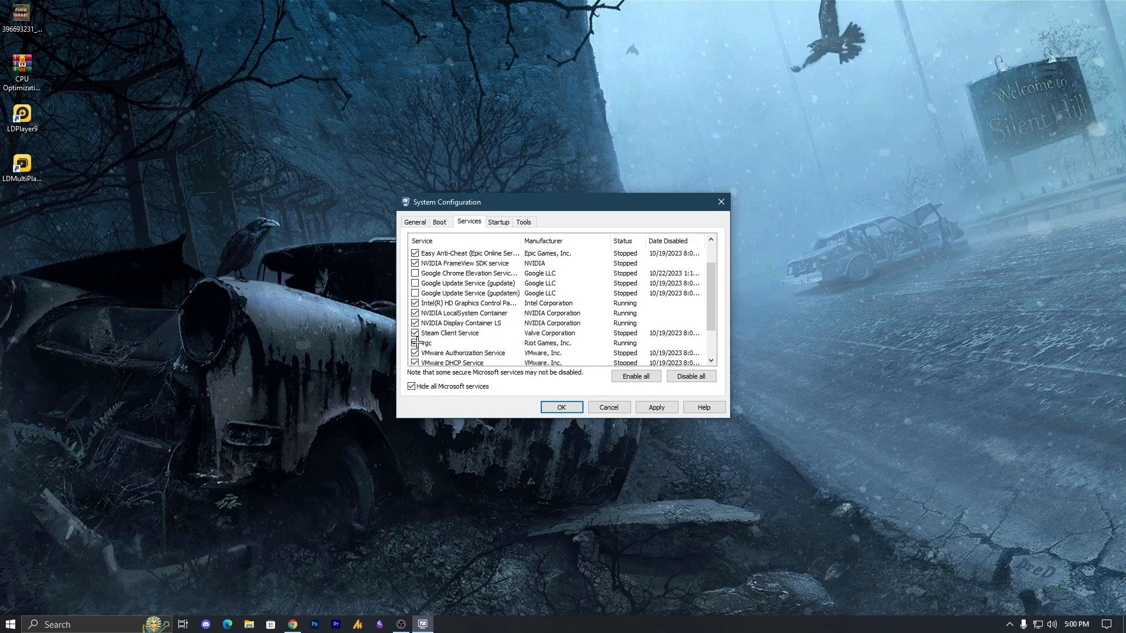
{"action": "scroll", "coordinate": [415, 346], "scroll_direction": "down", "scroll_amount": 1}
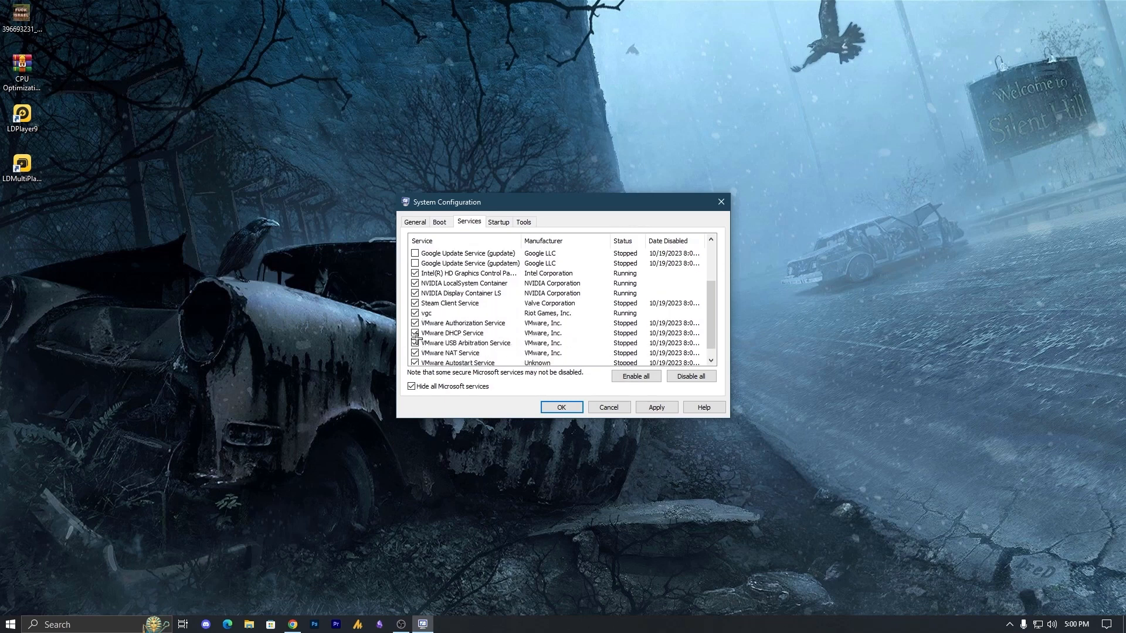
Step: Highlight the Steam Client Service and vgc entries, review the services list, and apply and confirm the configuration
{"action": "left_click", "coordinate": [415, 313]}
{"action": "left_click", "coordinate": [451, 303]}
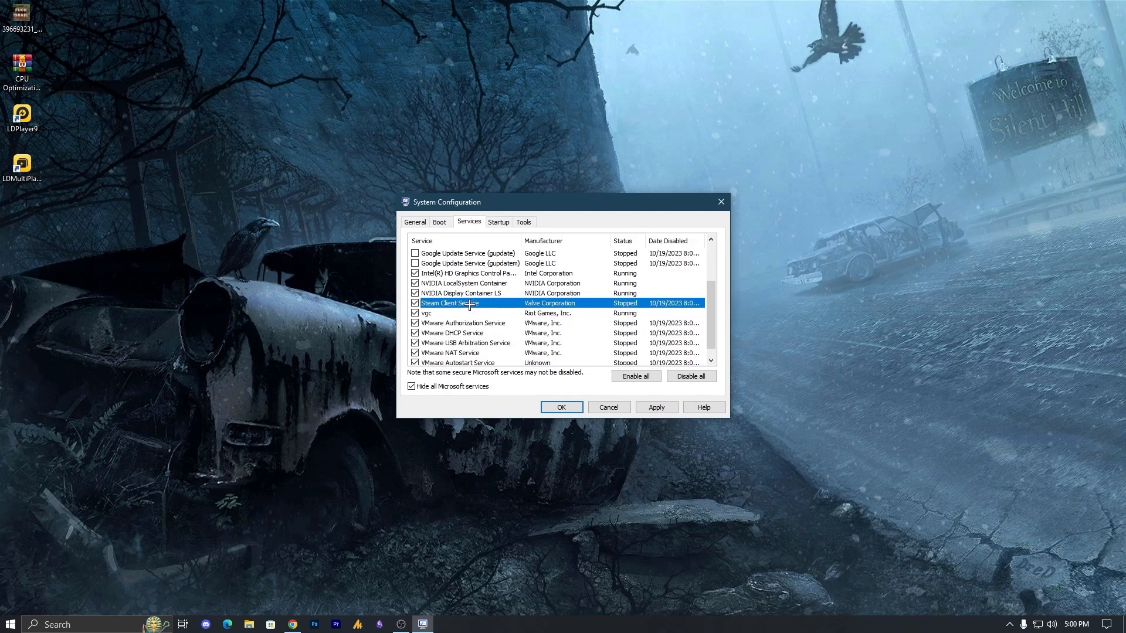
{"action": "left_click", "coordinate": [446, 314]}
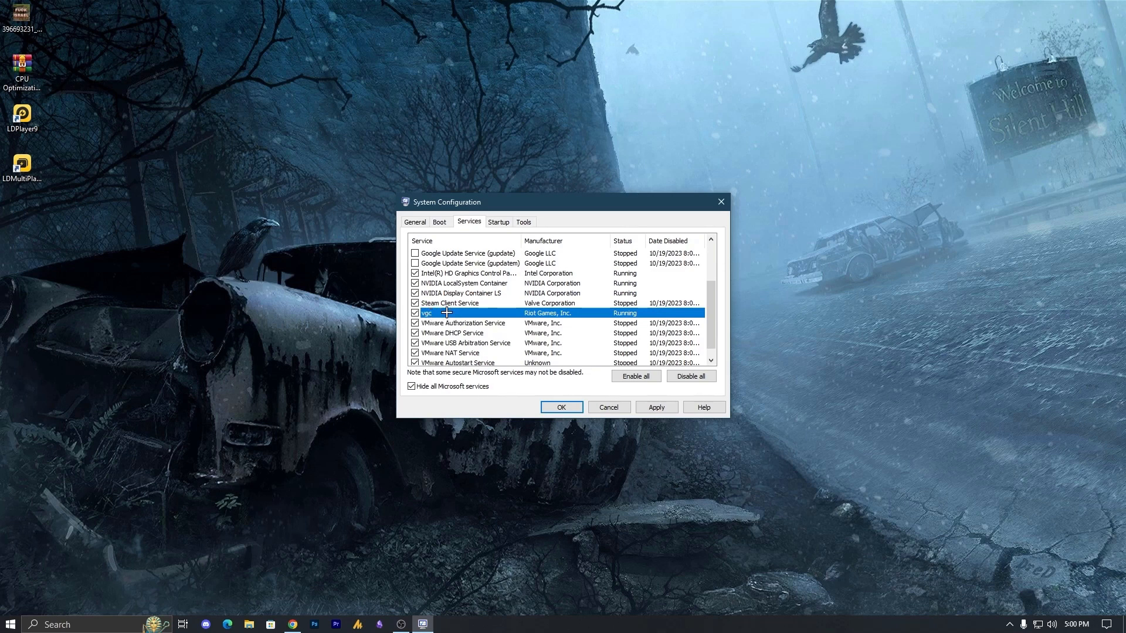
{"action": "scroll", "coordinate": [449, 323], "scroll_direction": "up", "scroll_amount": 2}
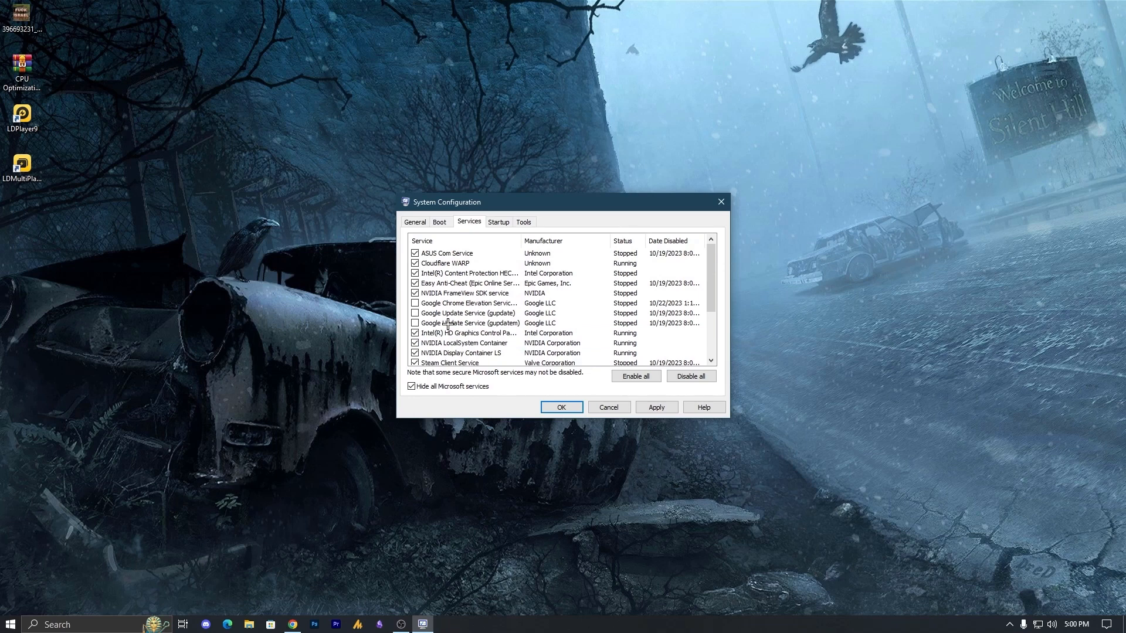
{"action": "scroll", "coordinate": [448, 323], "scroll_direction": "down", "scroll_amount": 2}
{"action": "scroll", "coordinate": [448, 323], "scroll_direction": "up", "scroll_amount": 2}
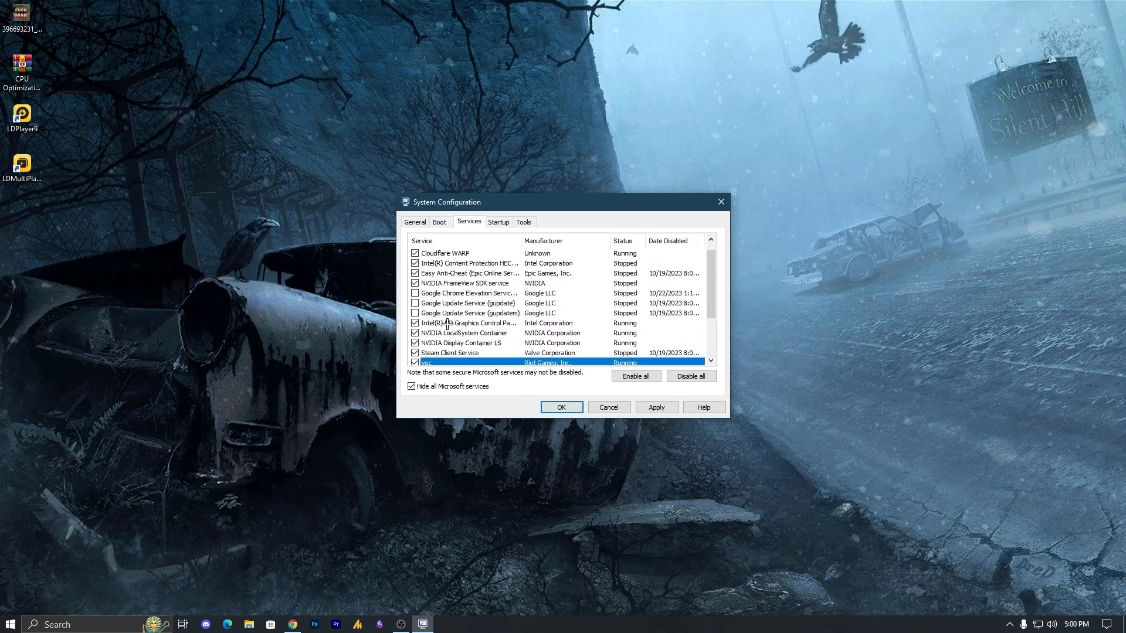
{"action": "left_click", "coordinate": [652, 406]}
{"action": "left_click", "coordinate": [564, 407]}
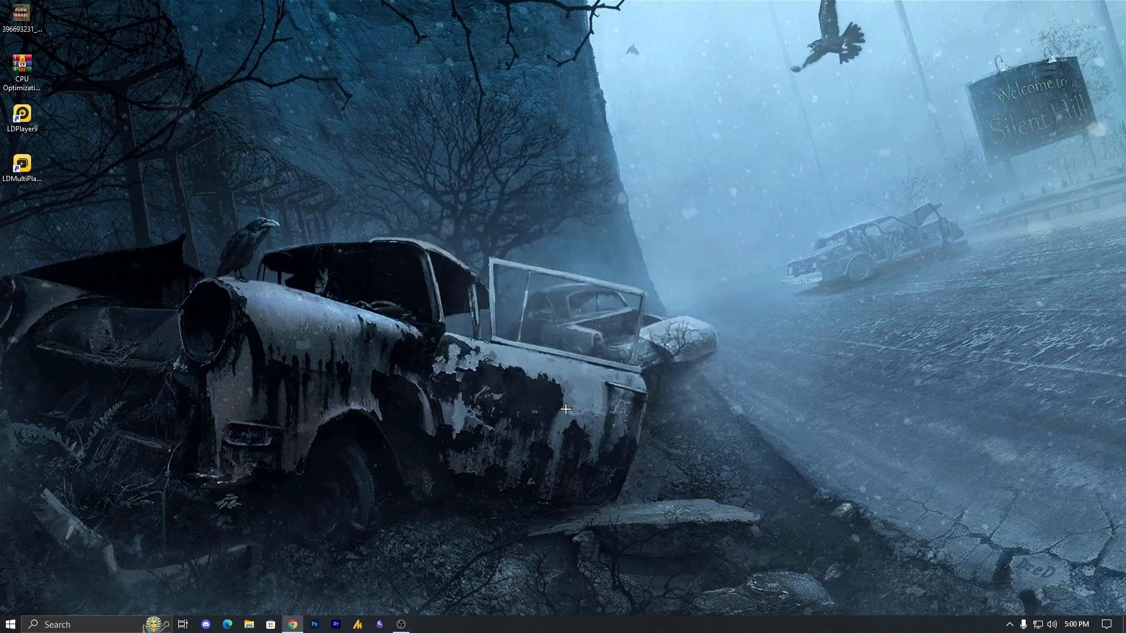